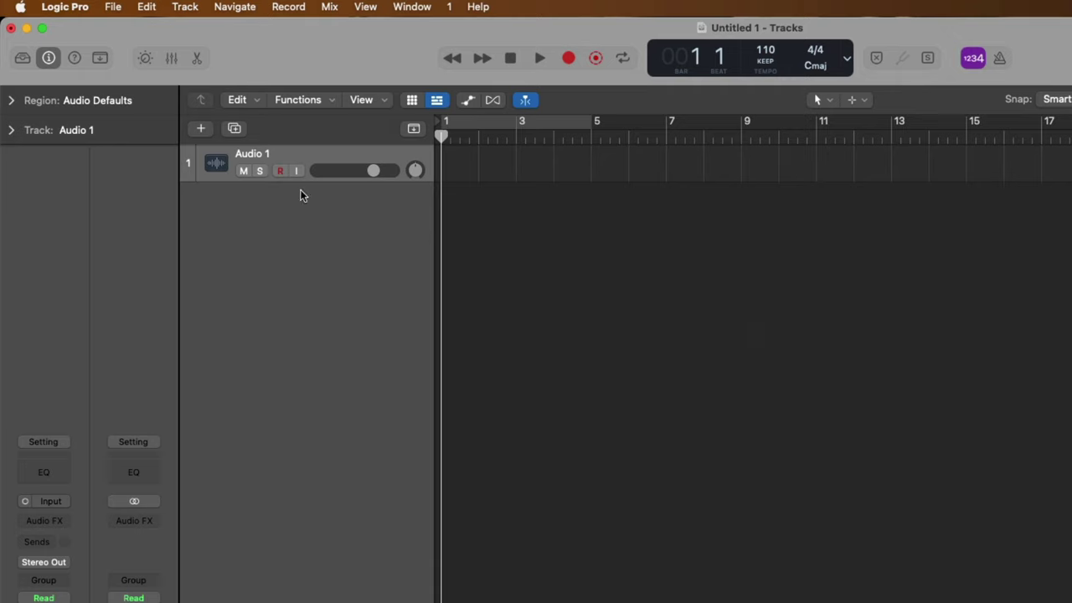
# Open Logic Pro's Audio settings, showing Ensemble devices with a 1024-sample buffer and 47.8 ms latency.
pyautogui.click(67, 7)
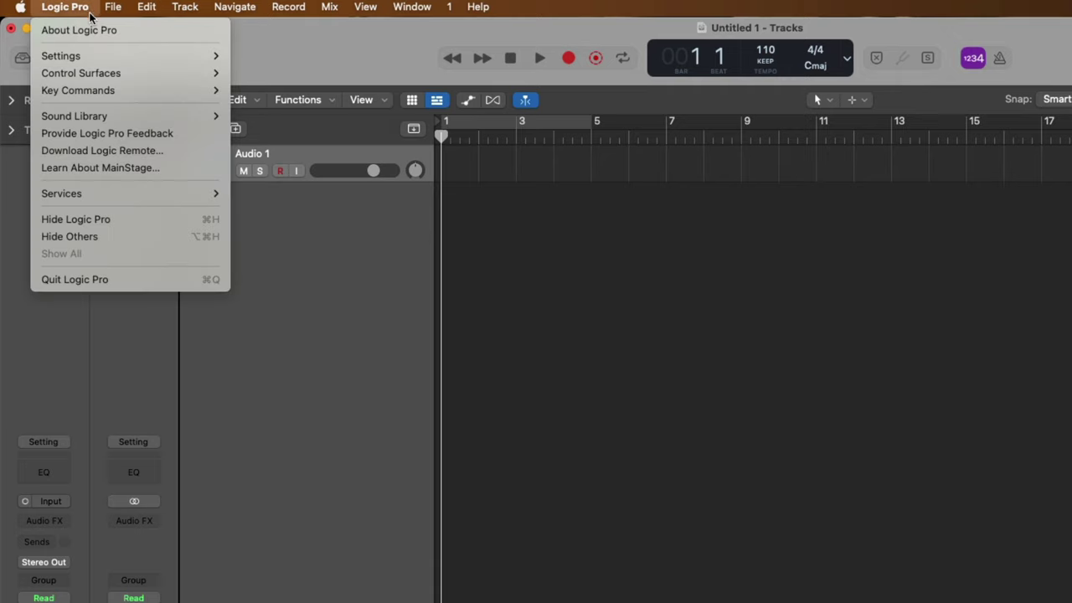
pyautogui.moveTo(89, 53)
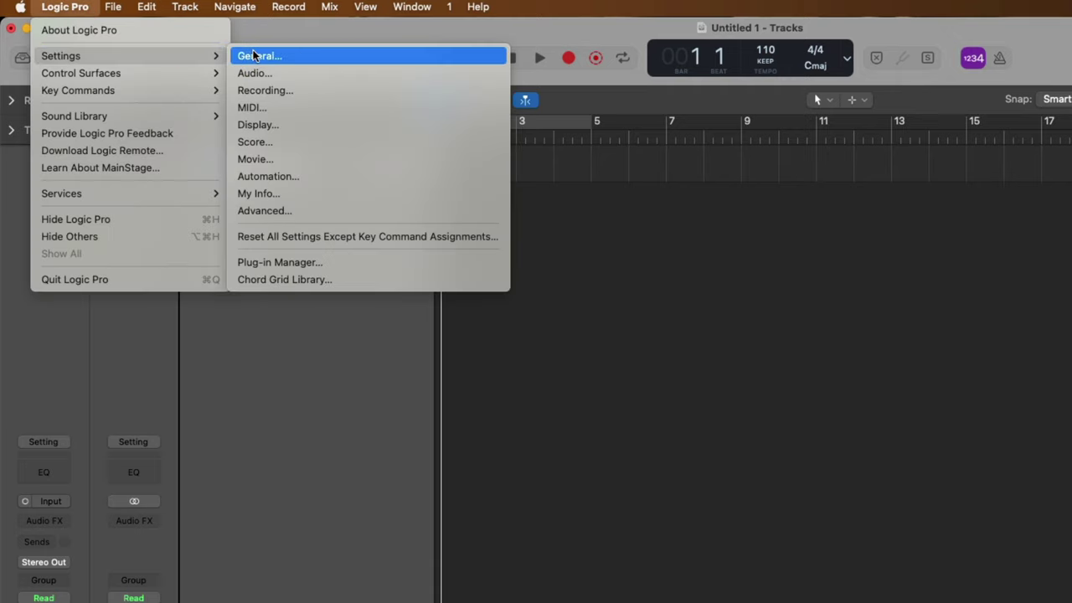
pyautogui.click(318, 73)
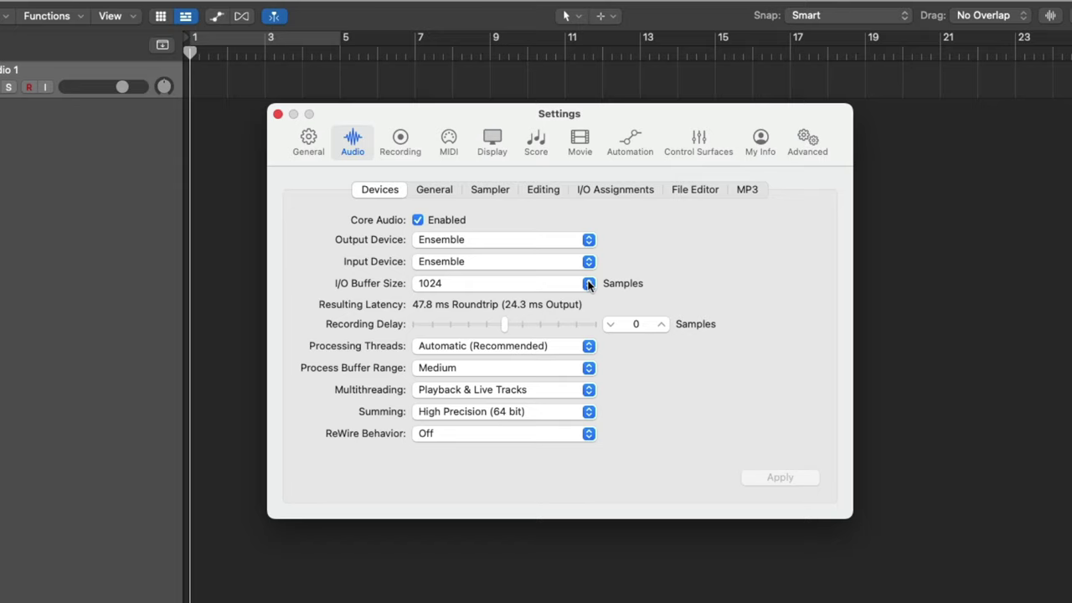
pyautogui.click(589, 286)
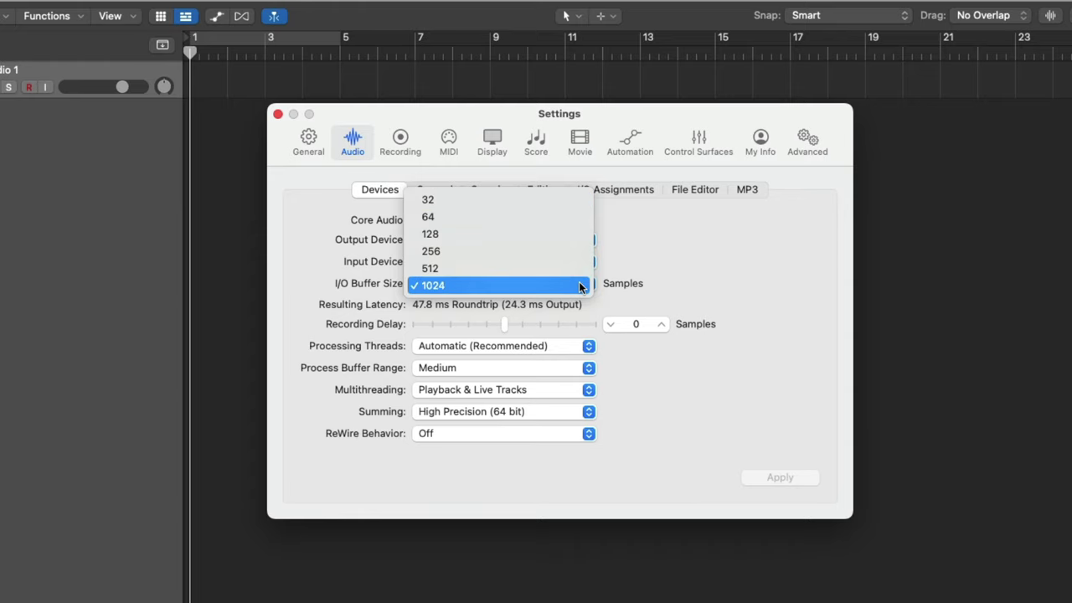
pyautogui.click(547, 198)
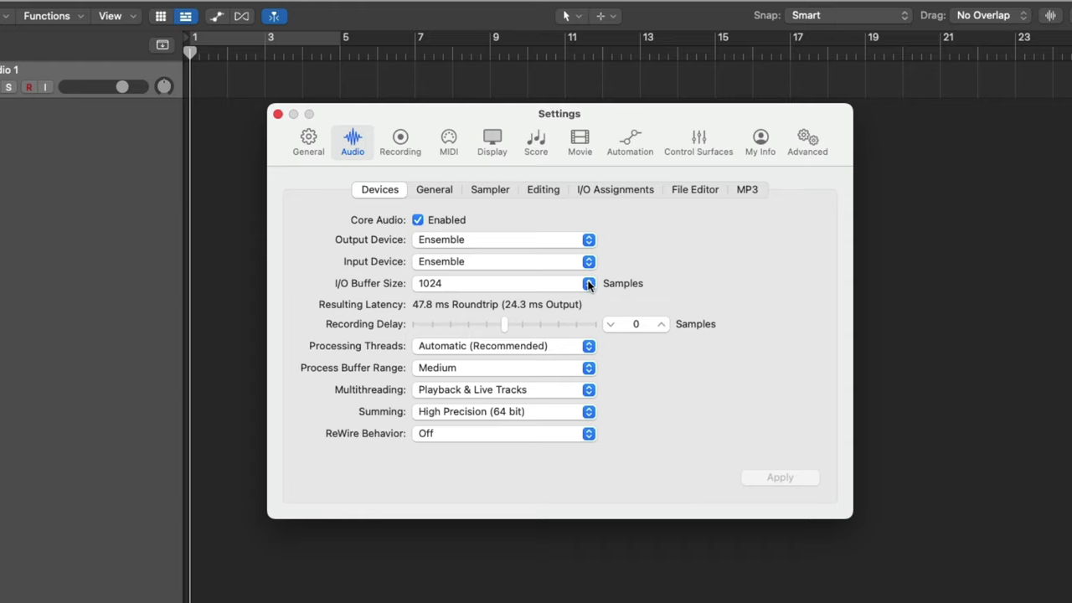
# Try a 32-sample I/O buffer, revert to 1024 samples, apply it, and close Settings.
pyautogui.click(588, 285)
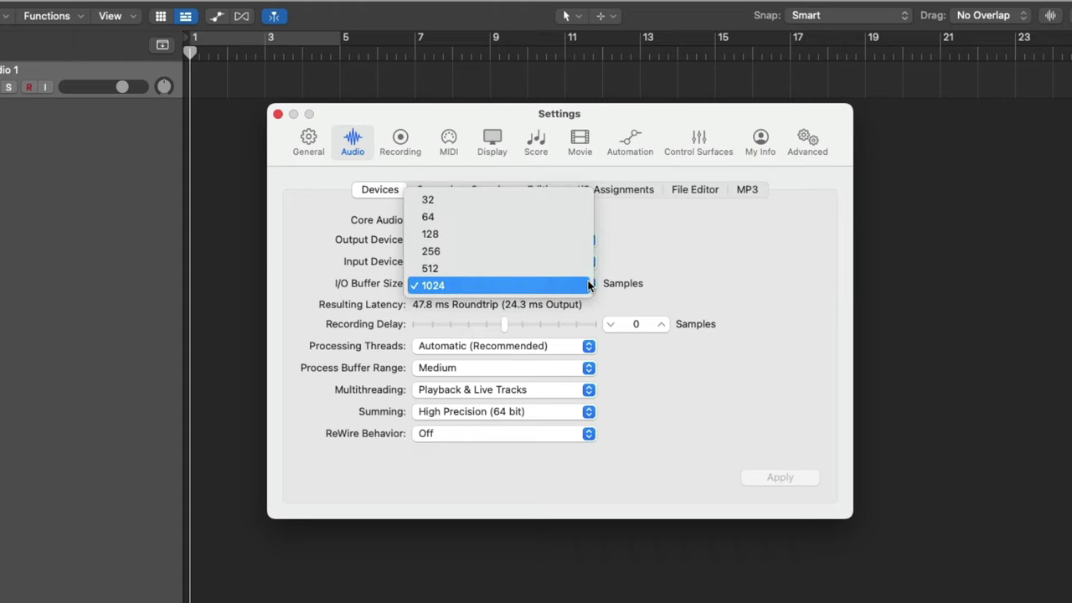
pyautogui.click(548, 202)
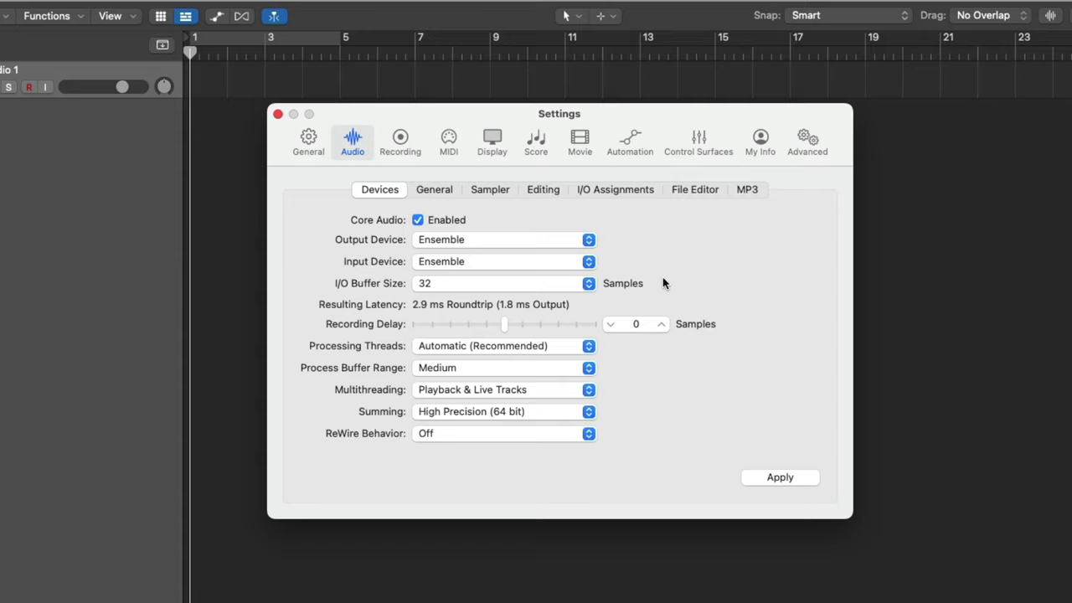
pyautogui.click(590, 285)
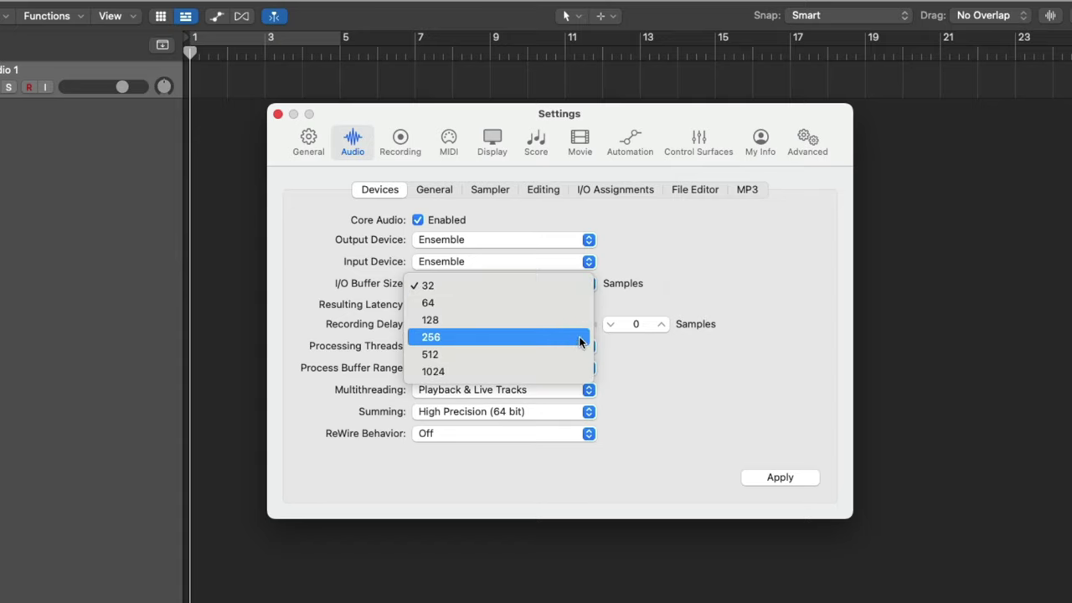
pyautogui.click(567, 371)
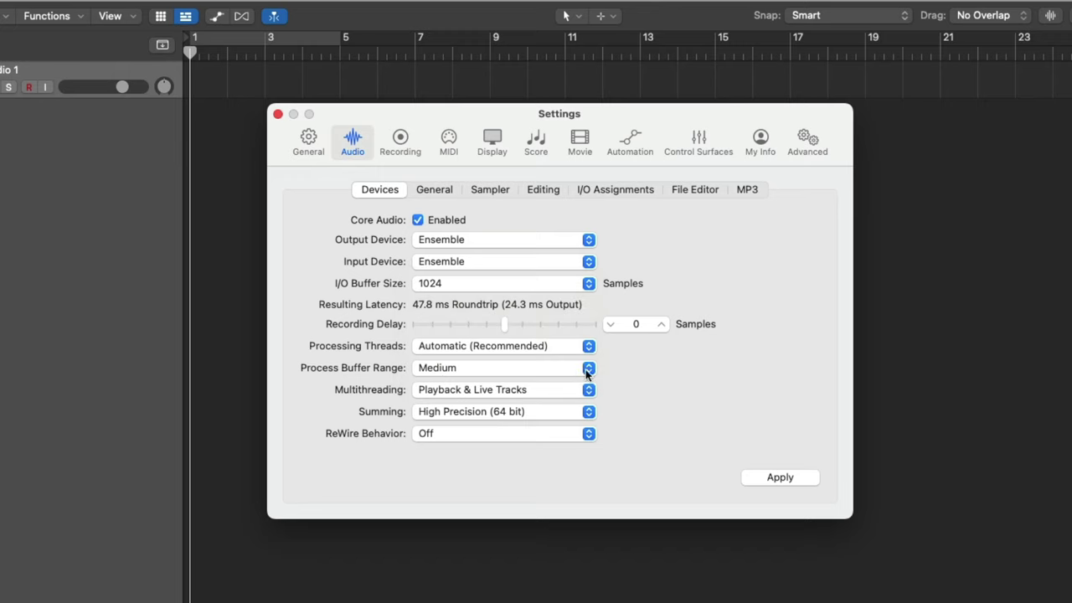
pyautogui.click(752, 477)
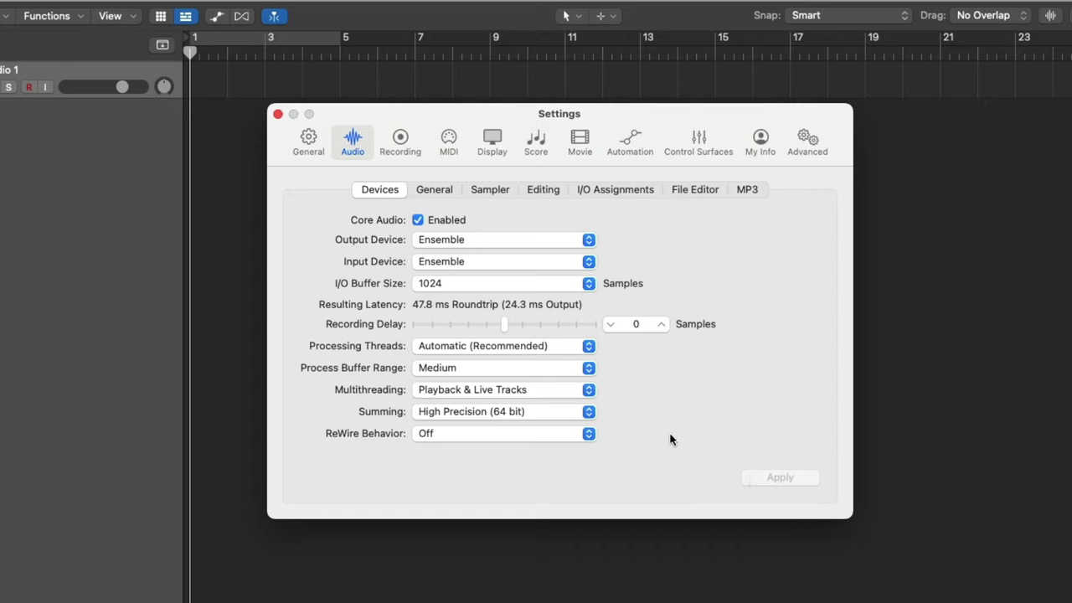
pyautogui.click(279, 115)
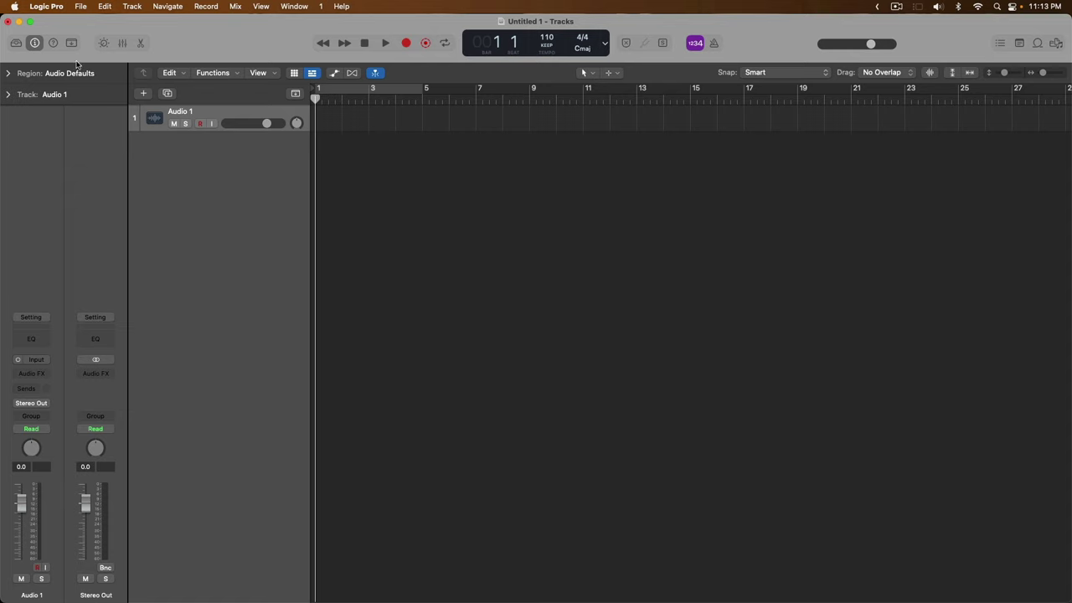
# Show the Mixer and route Input 11 into the Audio 1 channel.
pyautogui.click(35, 44)
pyautogui.click(37, 47)
pyautogui.click(123, 45)
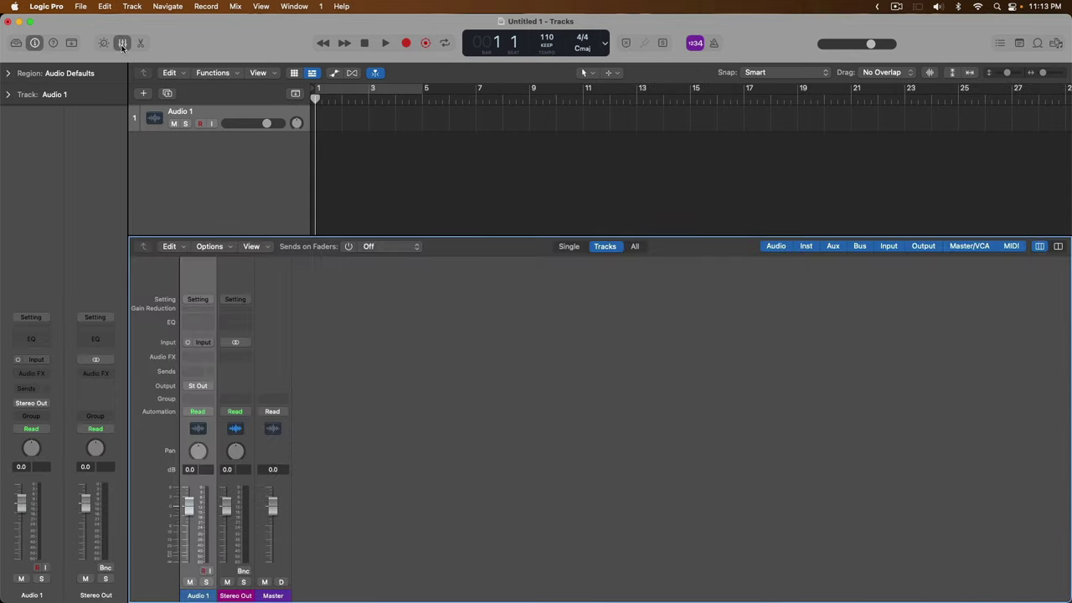
pyautogui.click(36, 361)
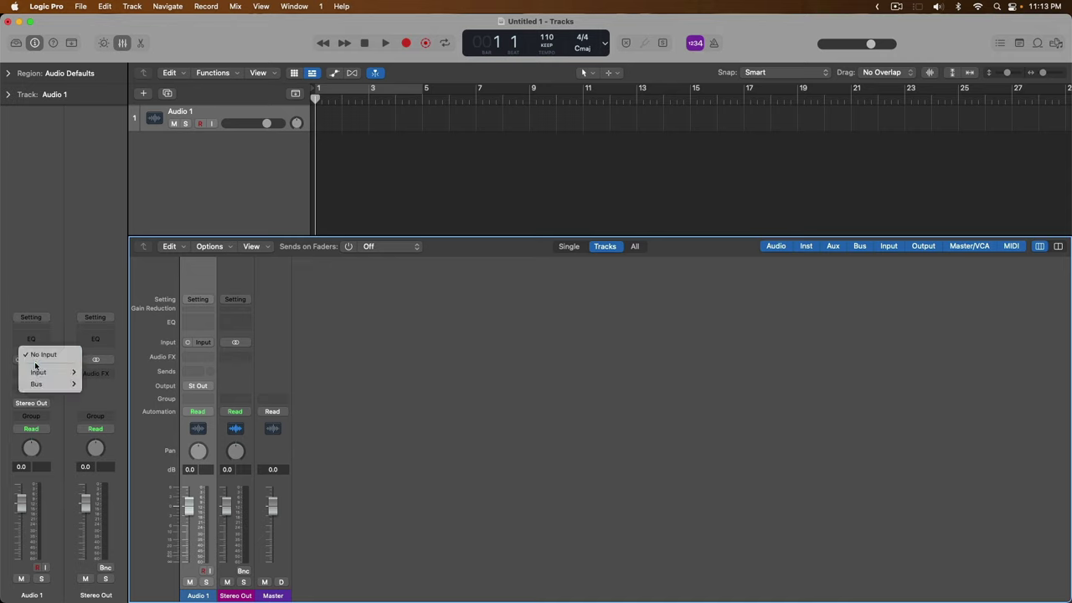
pyautogui.moveTo(37, 372)
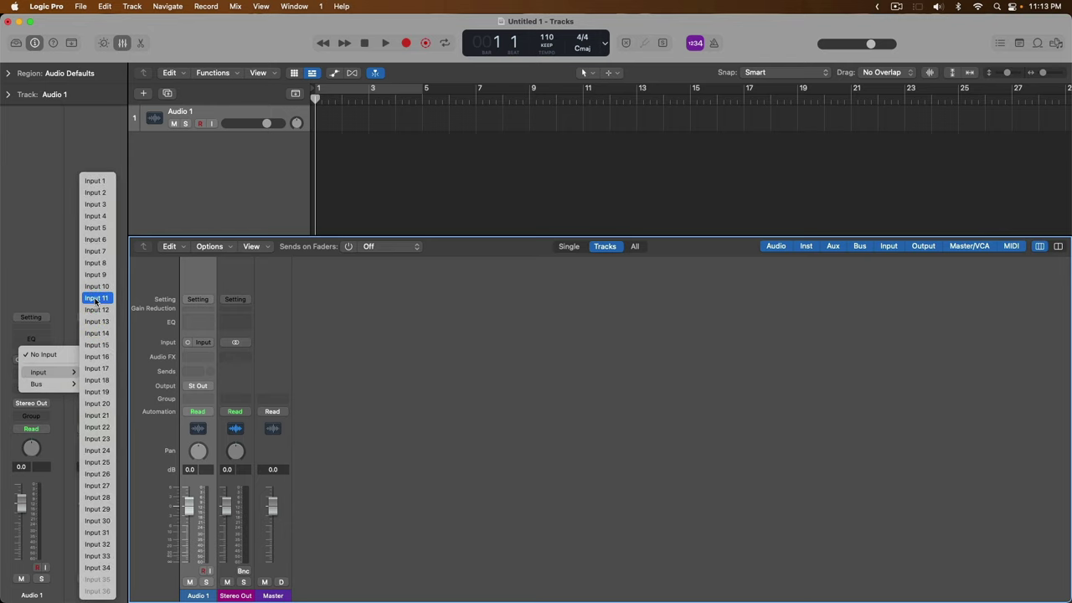
pyautogui.click(95, 298)
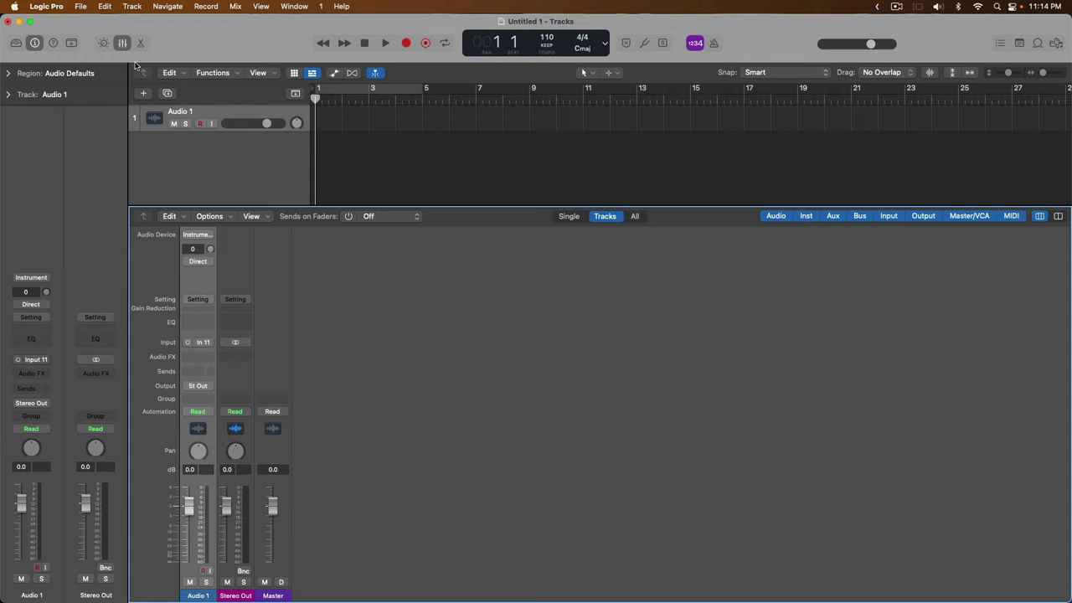
# Close the Mixer and record-enable the Audio 1 track.
pyautogui.click(125, 45)
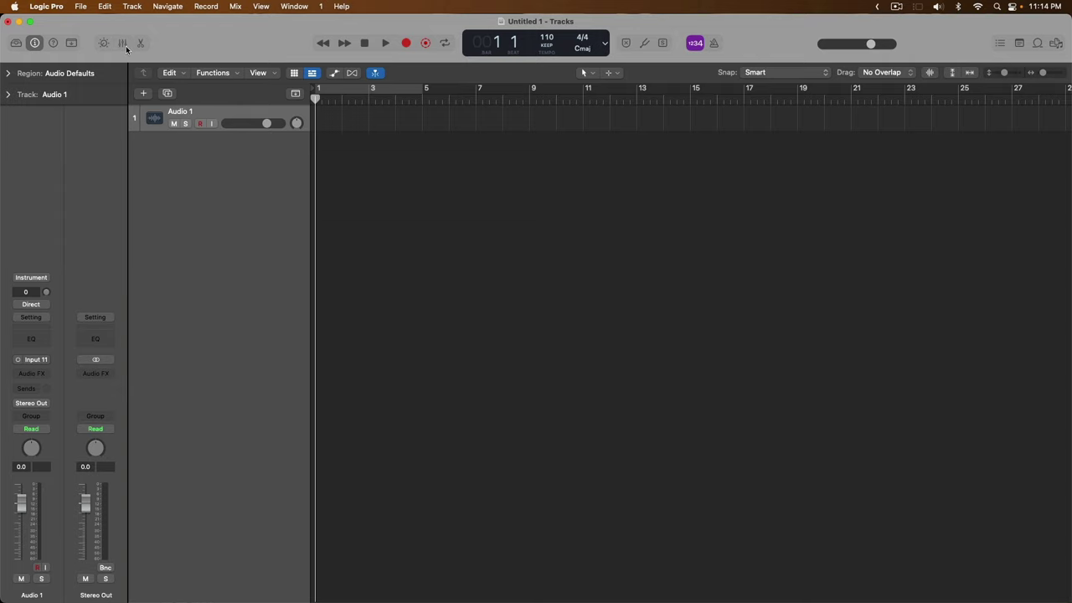
pyautogui.click(202, 126)
# Switch to Apogee Control, unmute channel 11 (Guitar 1), and return to Logic Pro.
pyautogui.press('super+Tab')
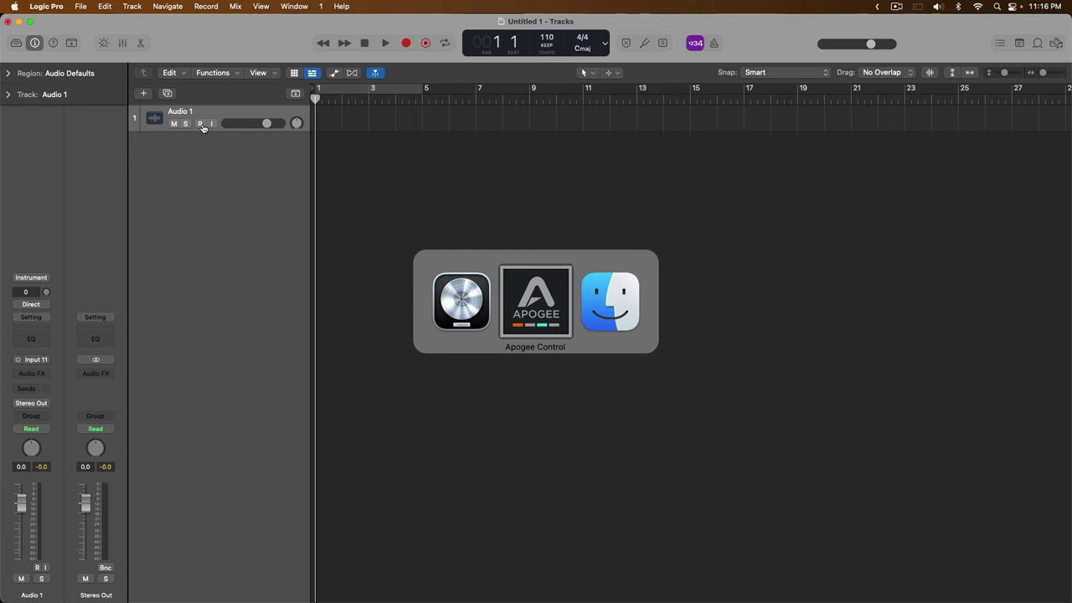
pyautogui.press('super+Tab')
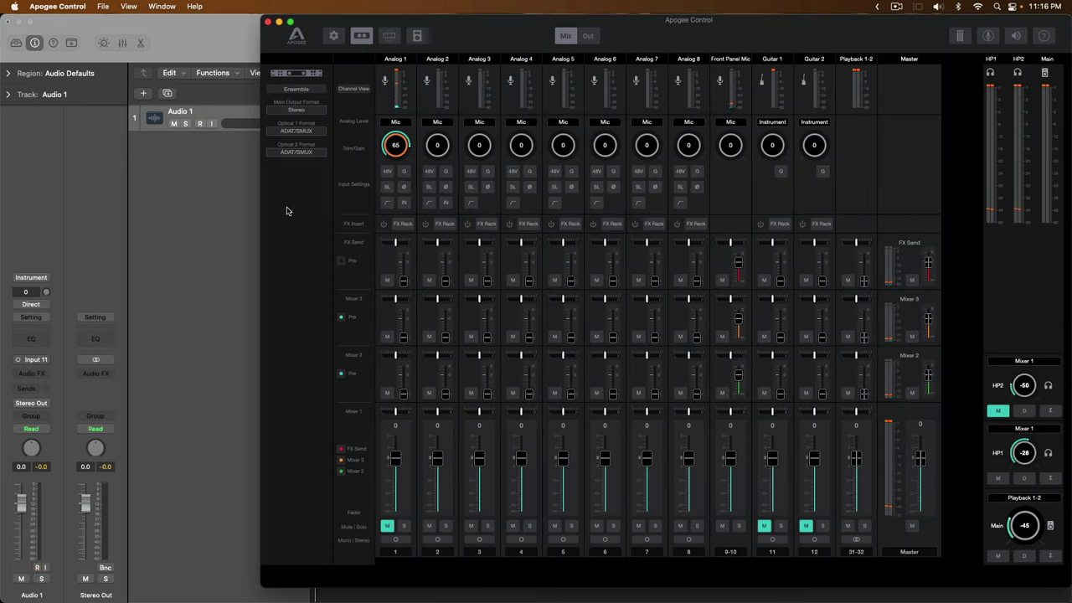
pyautogui.click(764, 526)
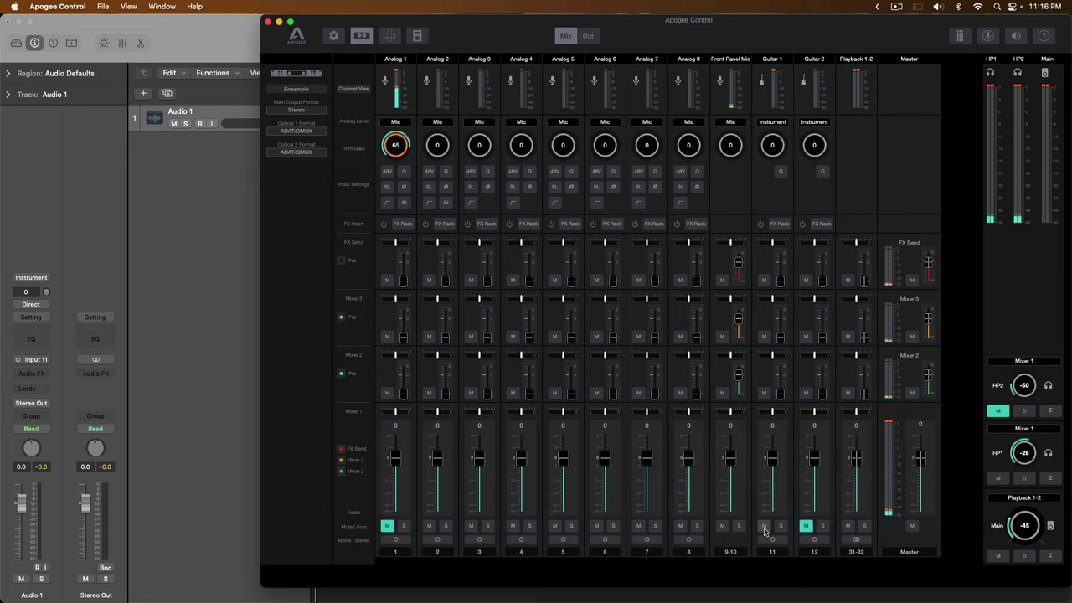
pyautogui.press('super+Tab')
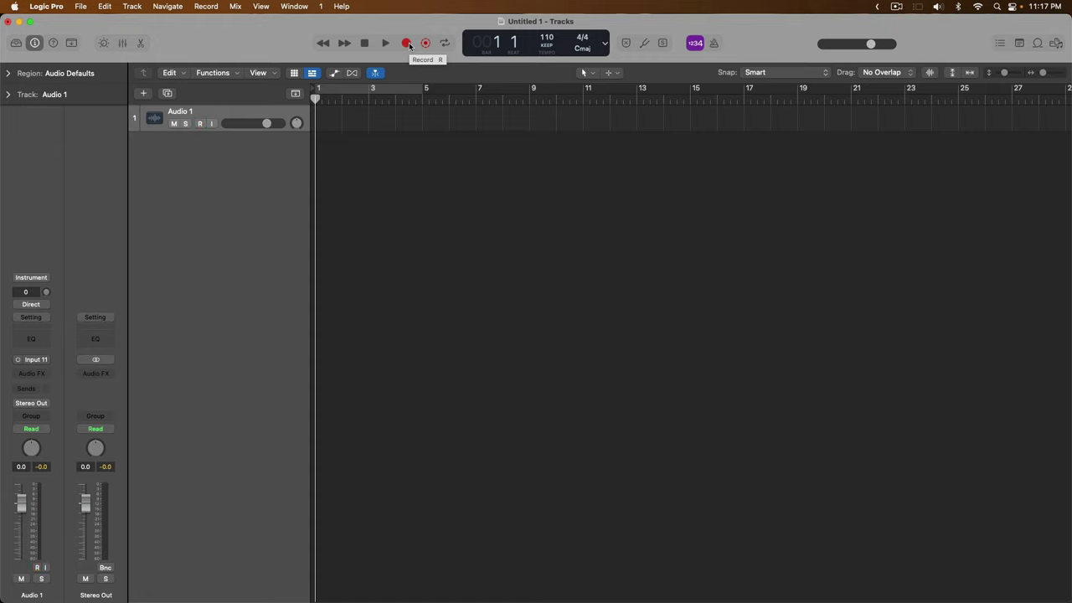
# Record a short guitar take on Audio 1 spanning bars 1–3.
pyautogui.click(407, 42)
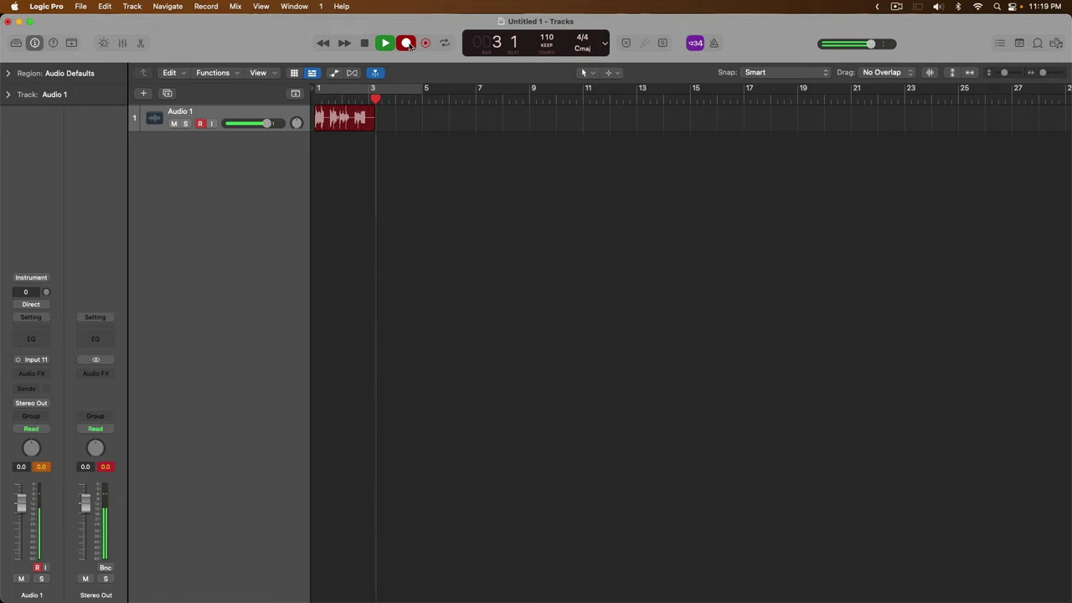
pyautogui.click(407, 44)
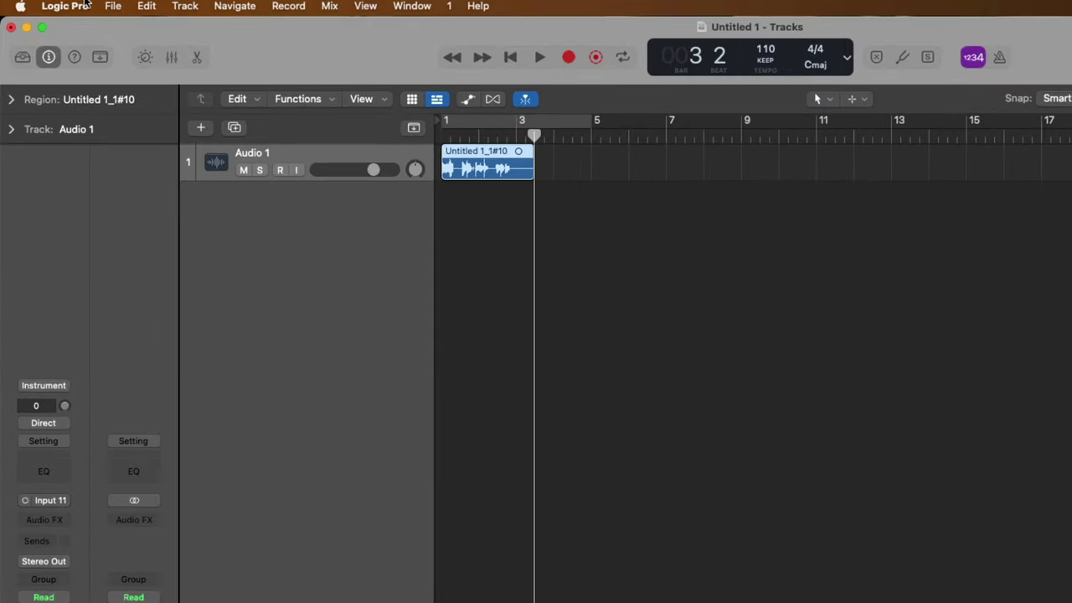
# Apply a 32-sample I/O buffer (2.9 ms roundtrip latency) in Audio settings and close them.
pyautogui.click(87, 5)
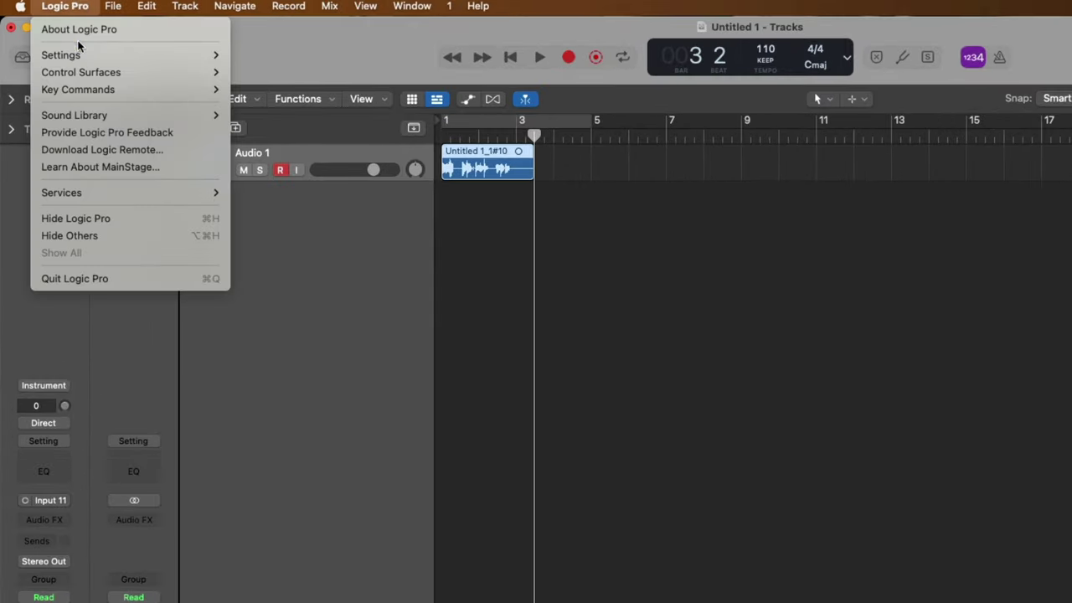
pyautogui.moveTo(78, 55)
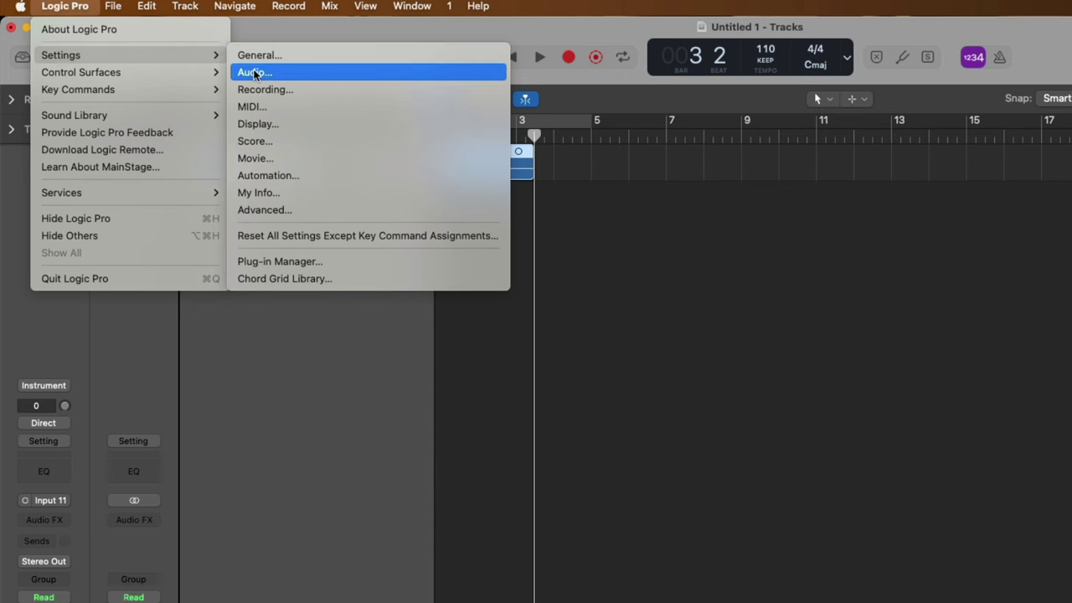
pyautogui.click(299, 72)
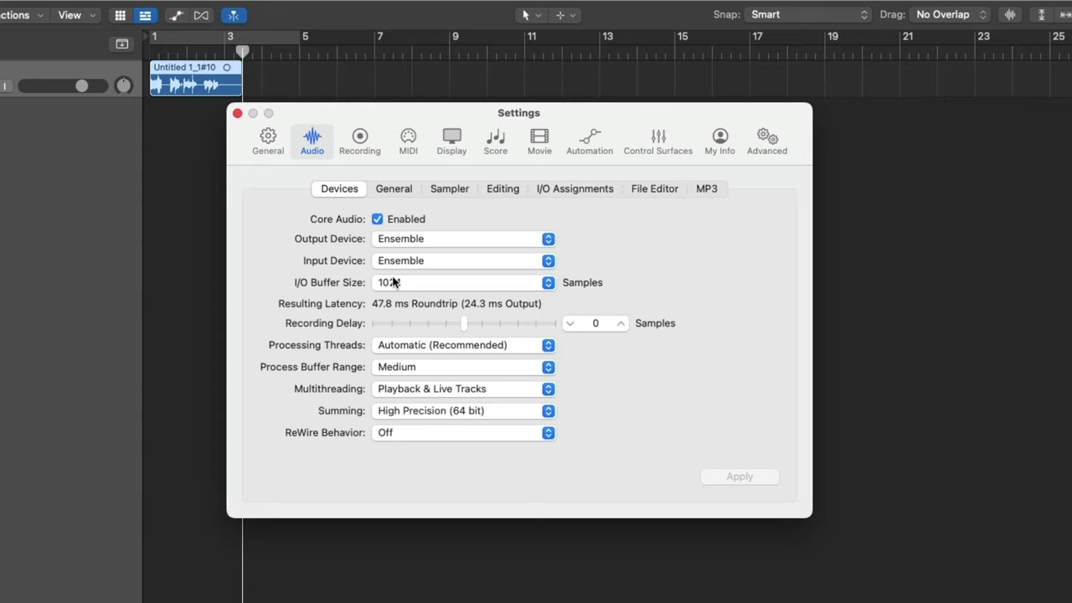
pyautogui.click(394, 282)
pyautogui.click(406, 200)
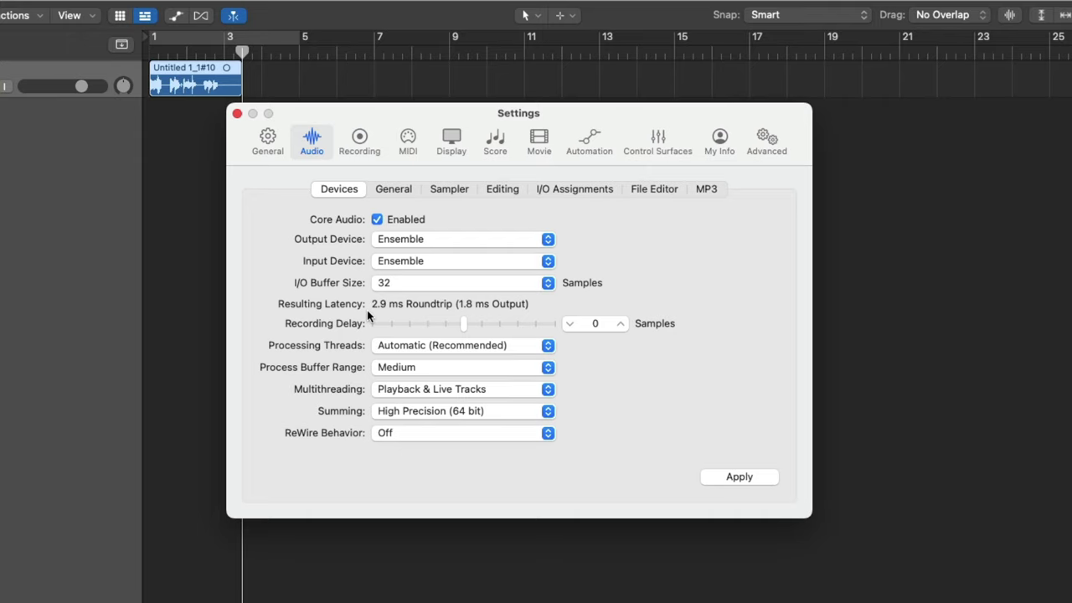
pyautogui.click(740, 484)
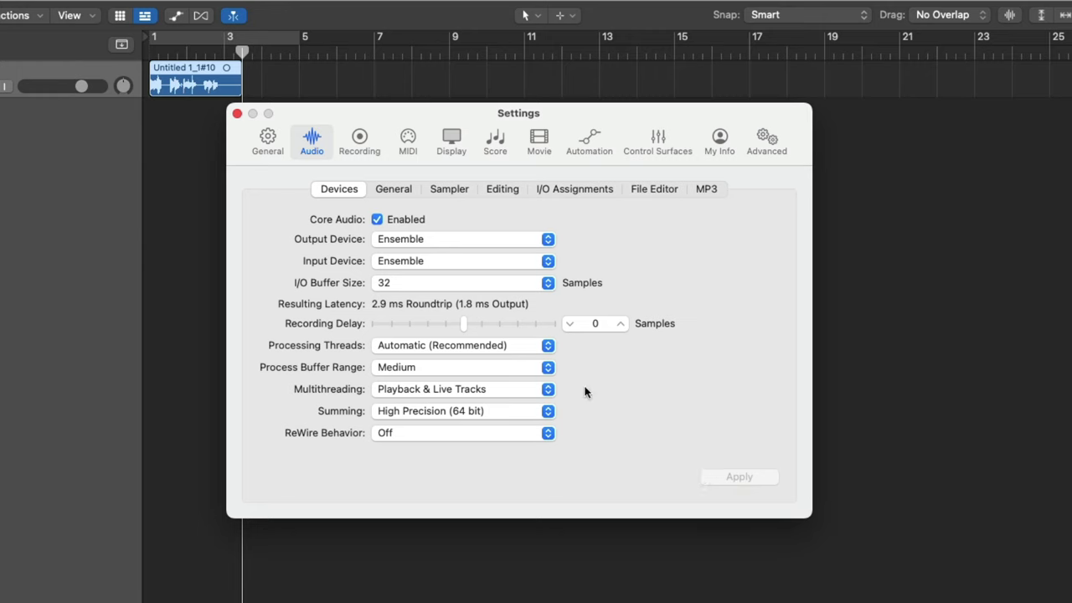
pyautogui.click(237, 113)
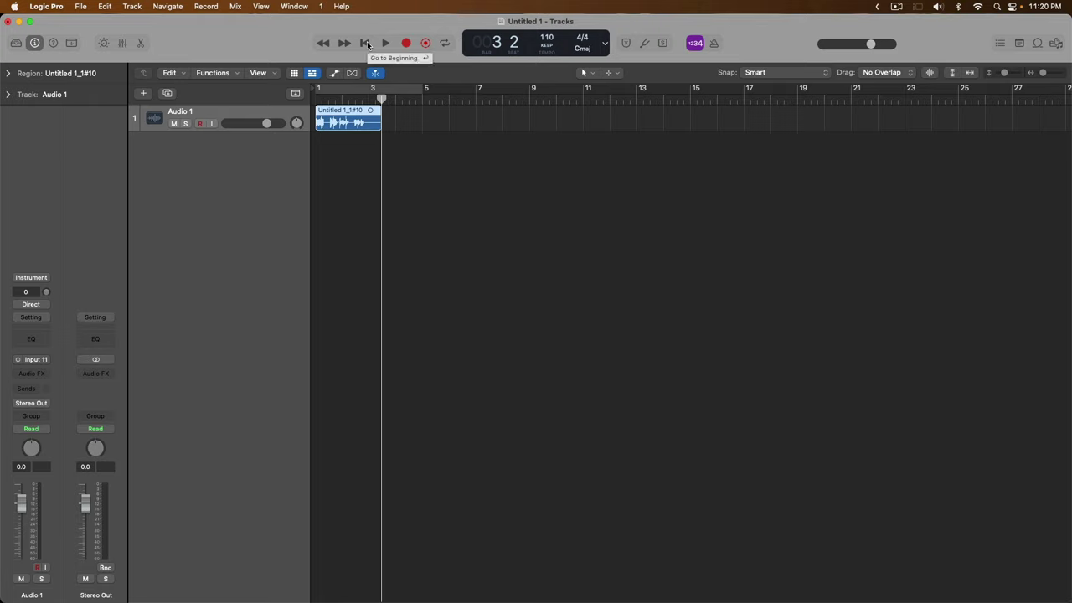
# Return the playhead to bar 1 and re-arm Audio 1 for recording.
pyautogui.click(366, 43)
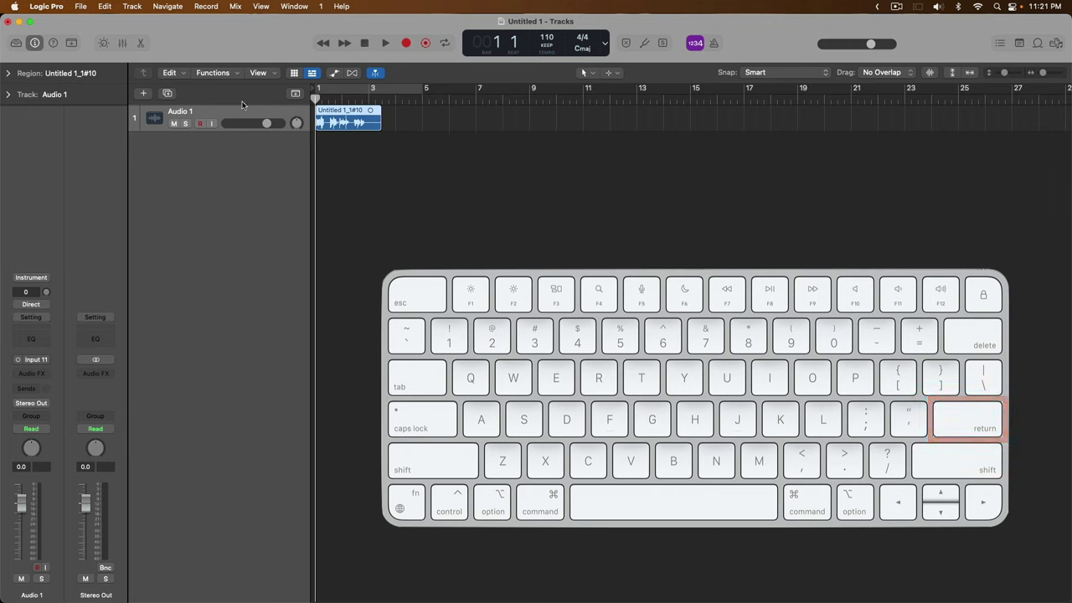
pyautogui.click(200, 124)
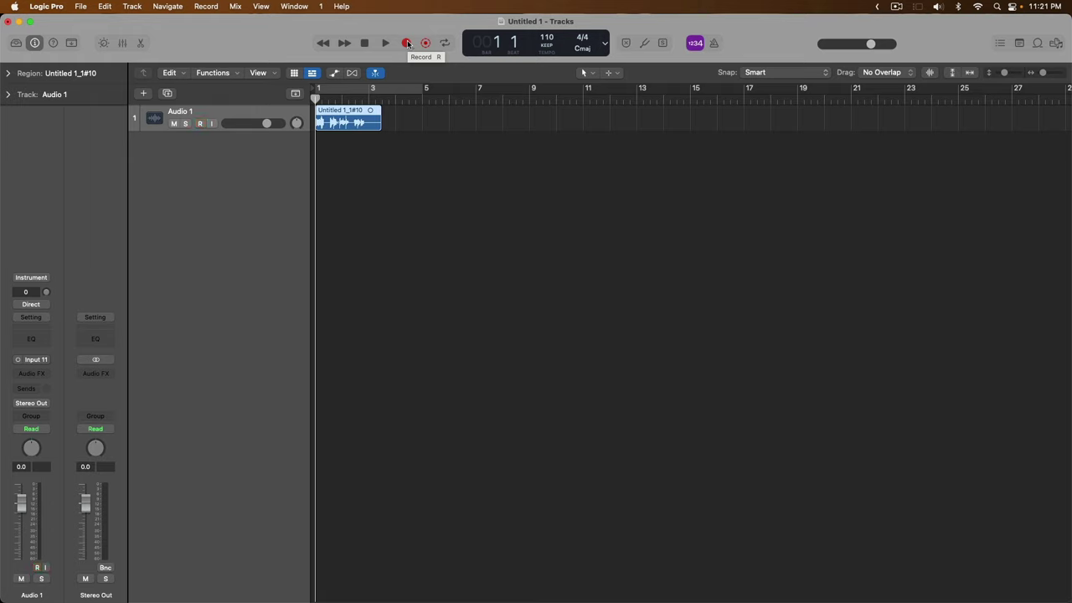
# Arm Audio 1 with Ctrl-Option-R and record Take 2 over bars 1–3.
pyautogui.hotkey('ctrl', 'alt', 'r')
pyautogui.click(407, 43)
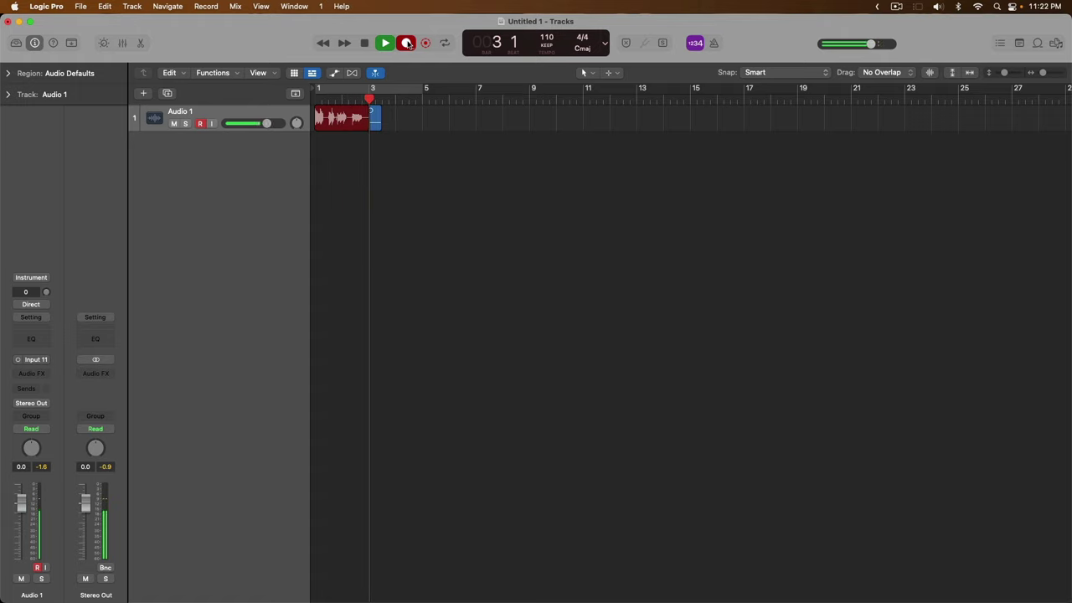
pyautogui.click(408, 44)
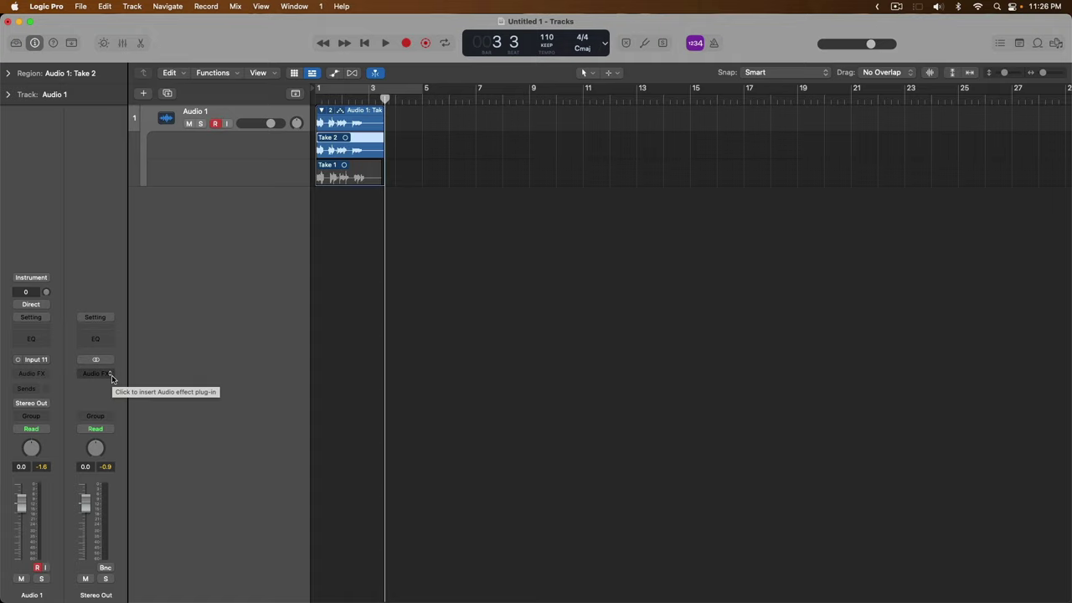
# Insert an Adaptive Limiter on Stereo Out with 200 ms Lookahead, then close its window.
pyautogui.press('x')
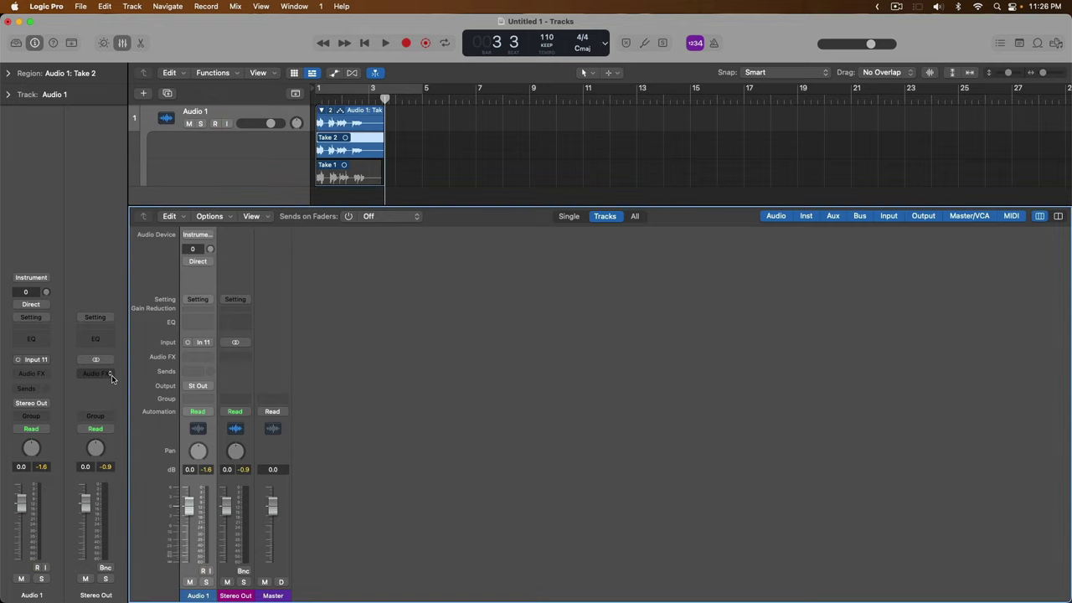
pyautogui.press('x')
pyautogui.click(111, 378)
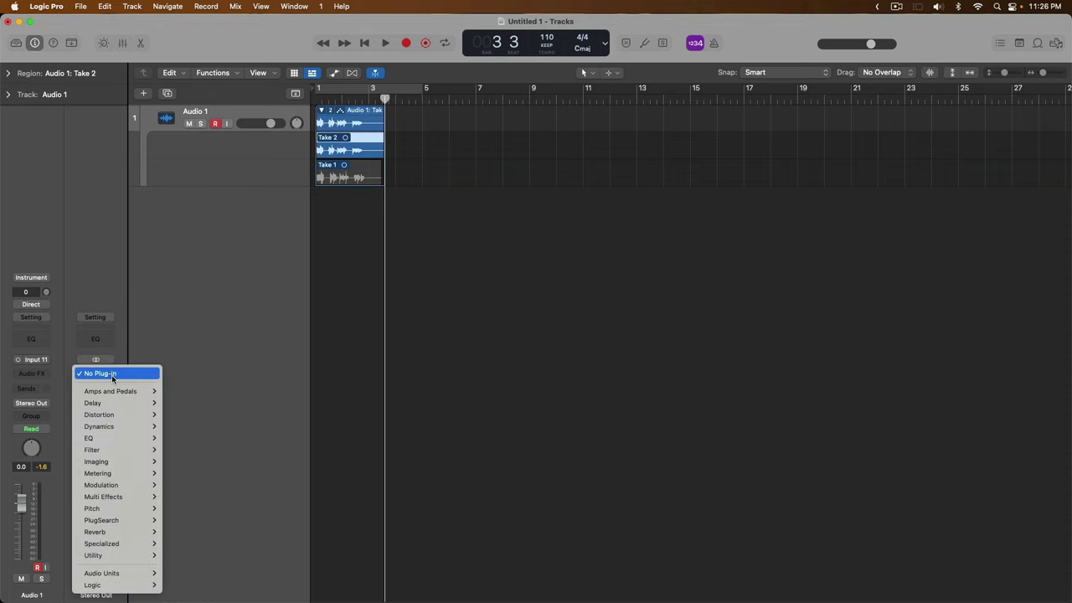
pyautogui.moveTo(114, 430)
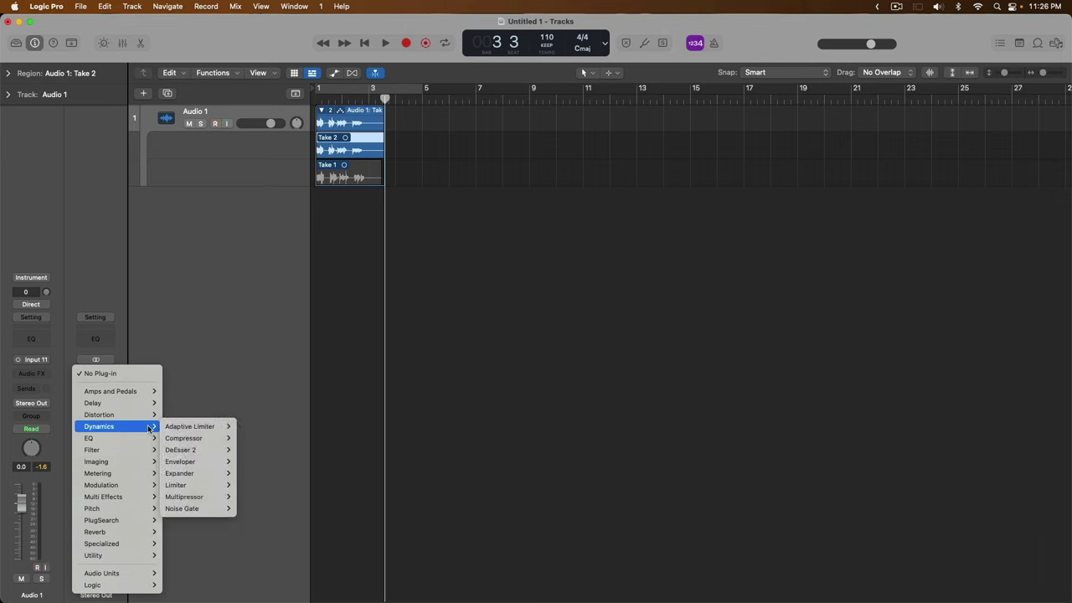
pyautogui.click(180, 426)
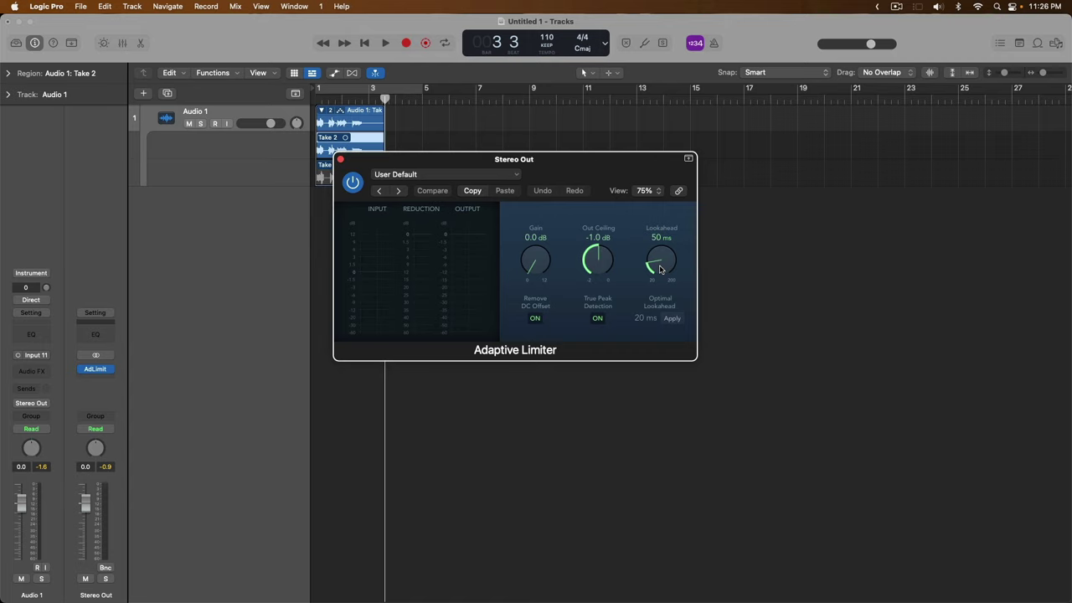
pyautogui.scroll(10, 660, 268)
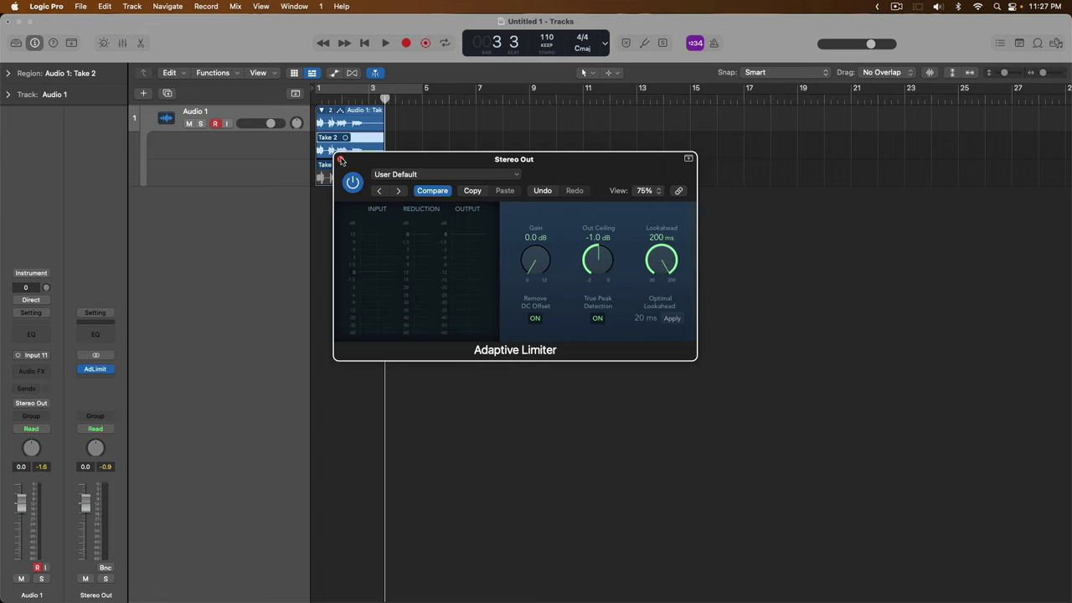
pyautogui.click(341, 160)
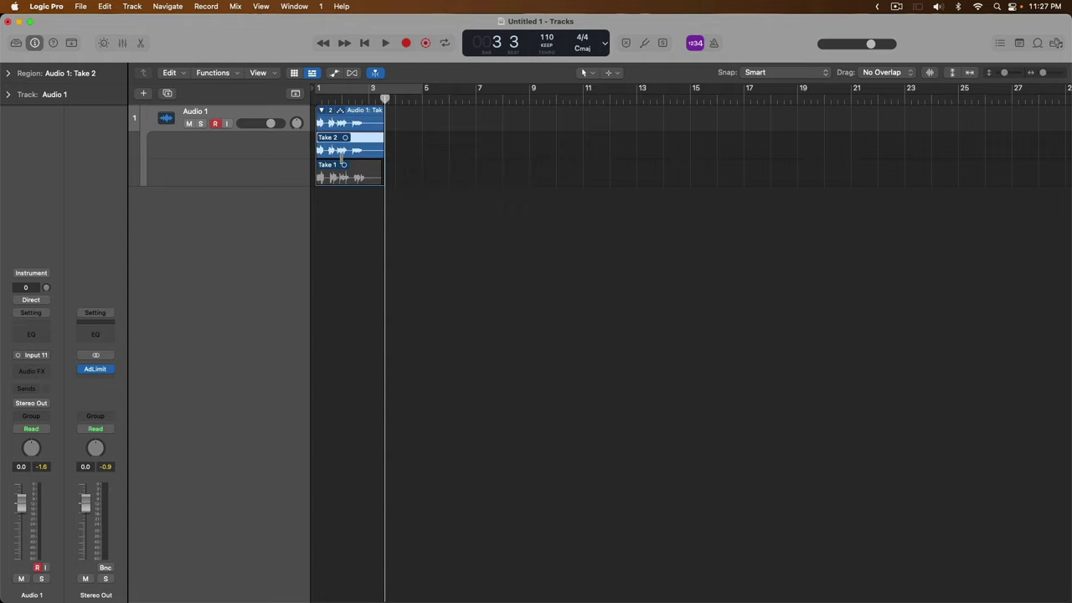
# Record Take 3 from bar 1 into the Audio 1 take folder, stopping around bar 5.
pyautogui.press('Return')
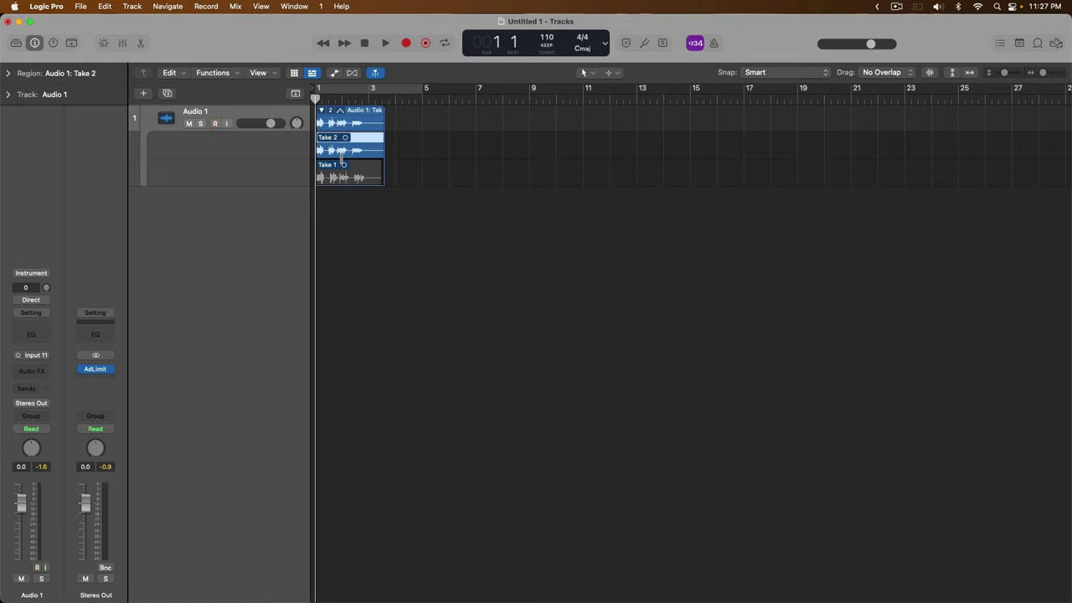
pyautogui.click(407, 43)
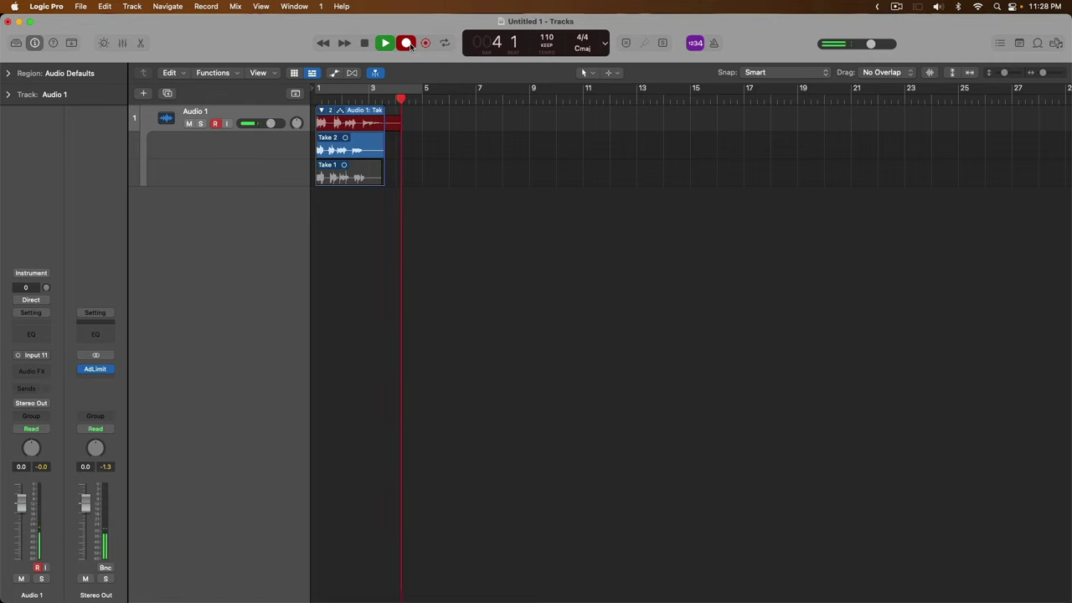
pyautogui.press('space')
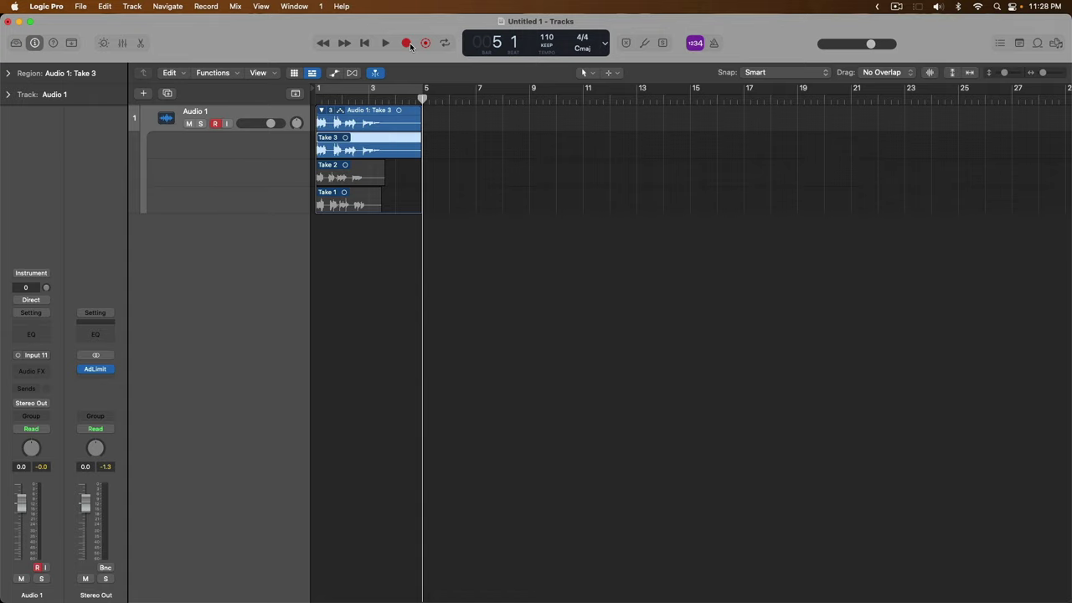
pyautogui.click(59, 6)
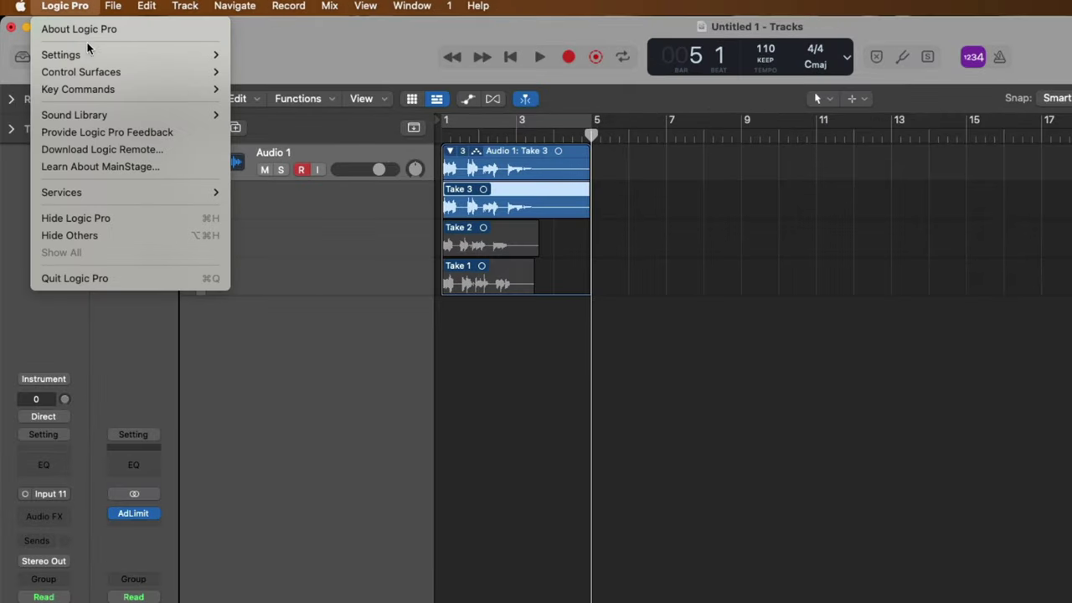
pyautogui.moveTo(104, 54)
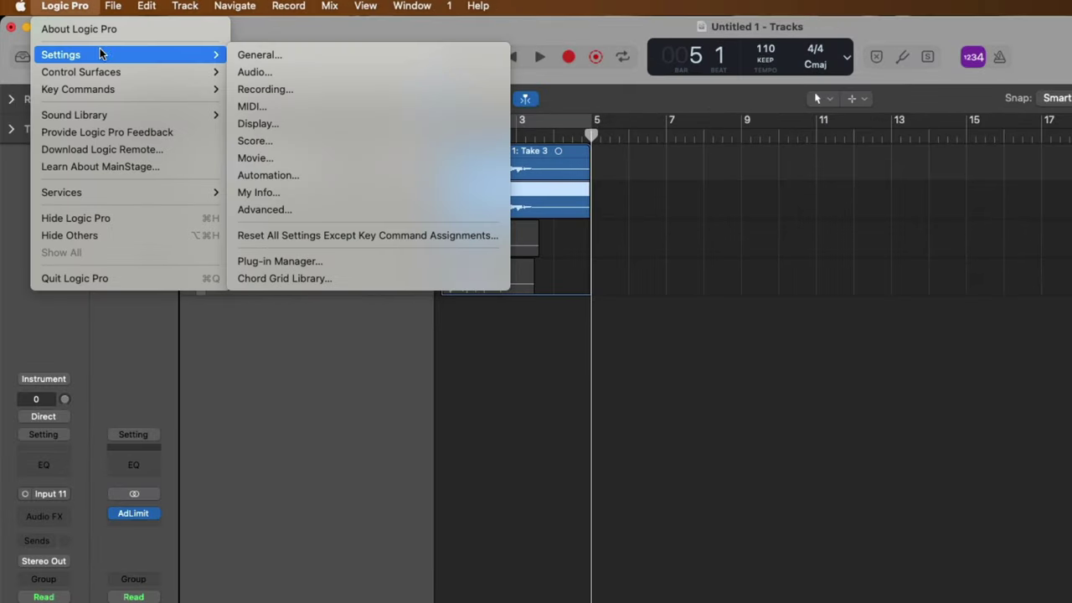
pyautogui.click(247, 73)
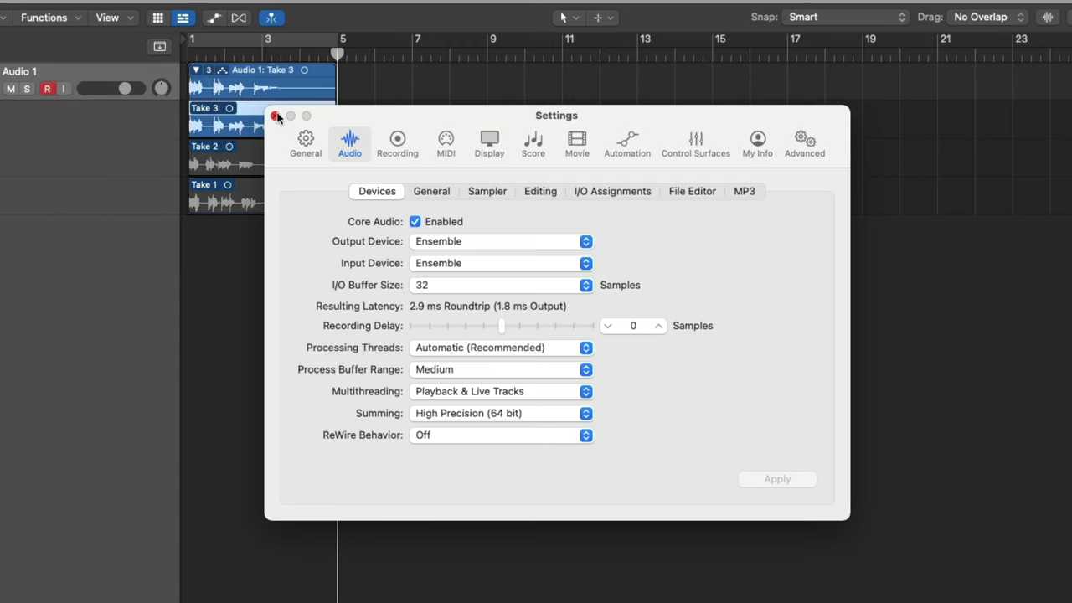
pyautogui.click(277, 117)
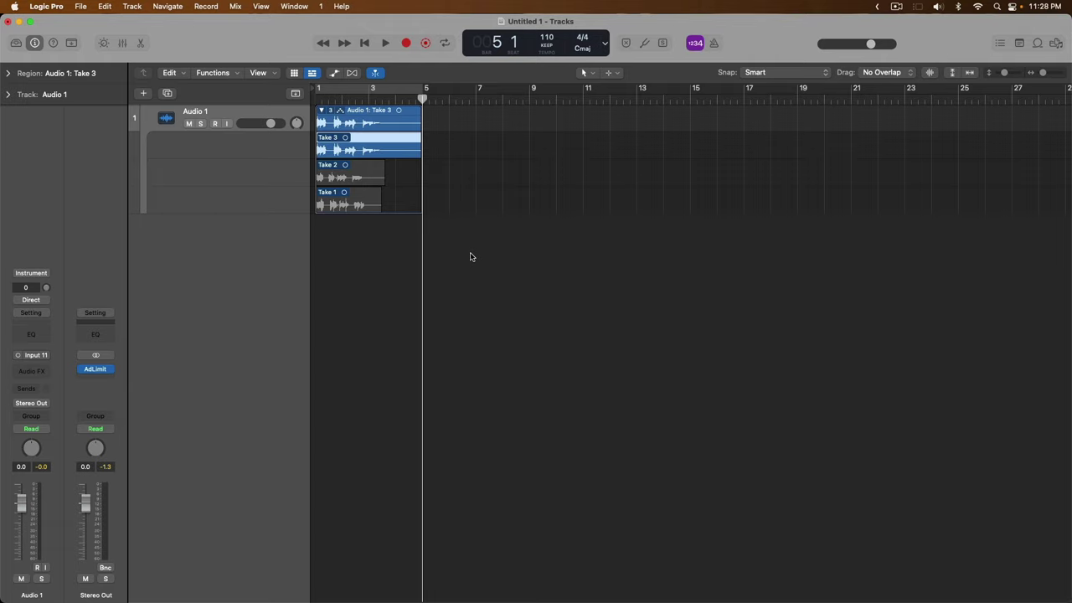
# Enable Low Latency mode (5 ms limit) in Settings > Audio > General, then return to bar 1.
pyautogui.click(57, 6)
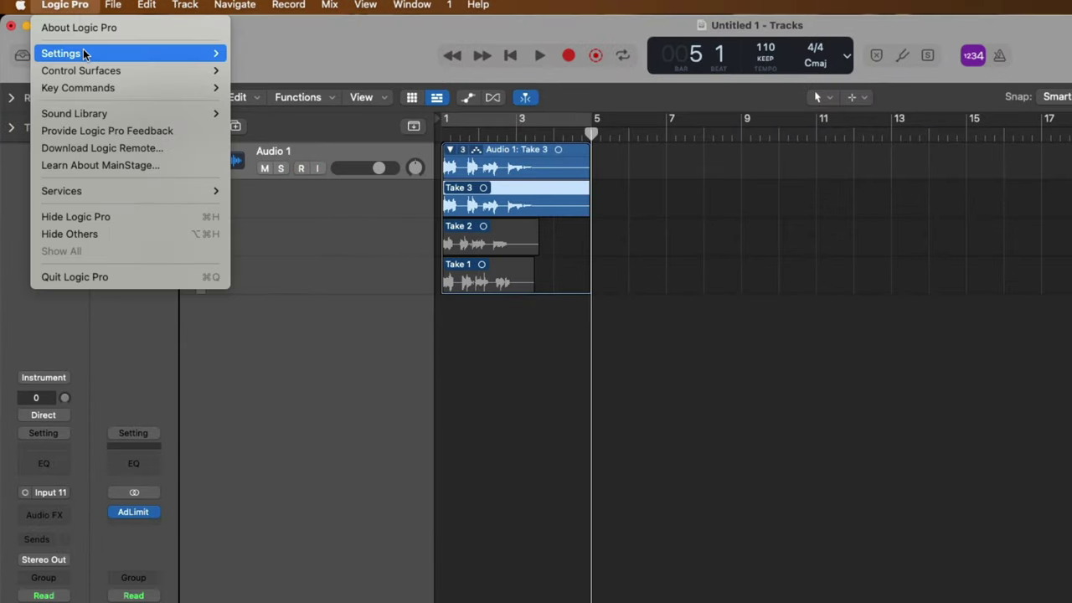
pyautogui.moveTo(87, 53)
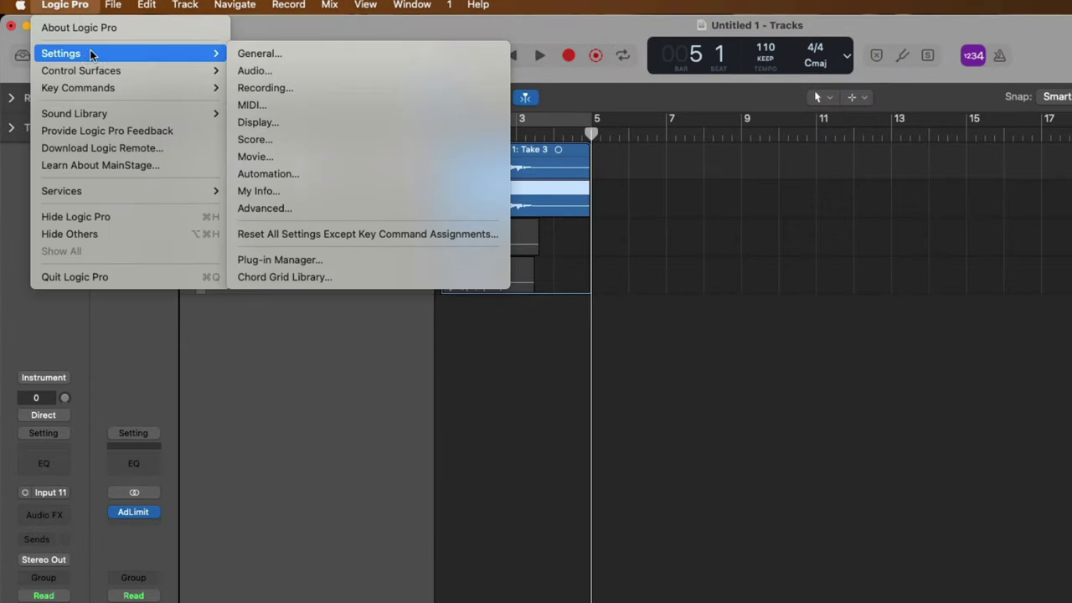
pyautogui.click(243, 71)
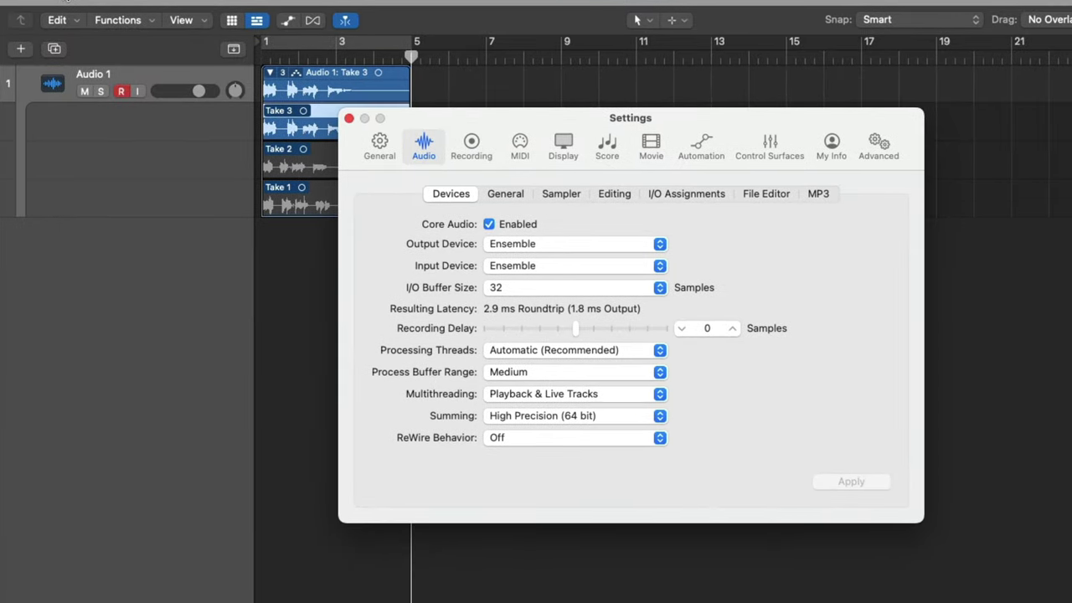
pyautogui.click(499, 195)
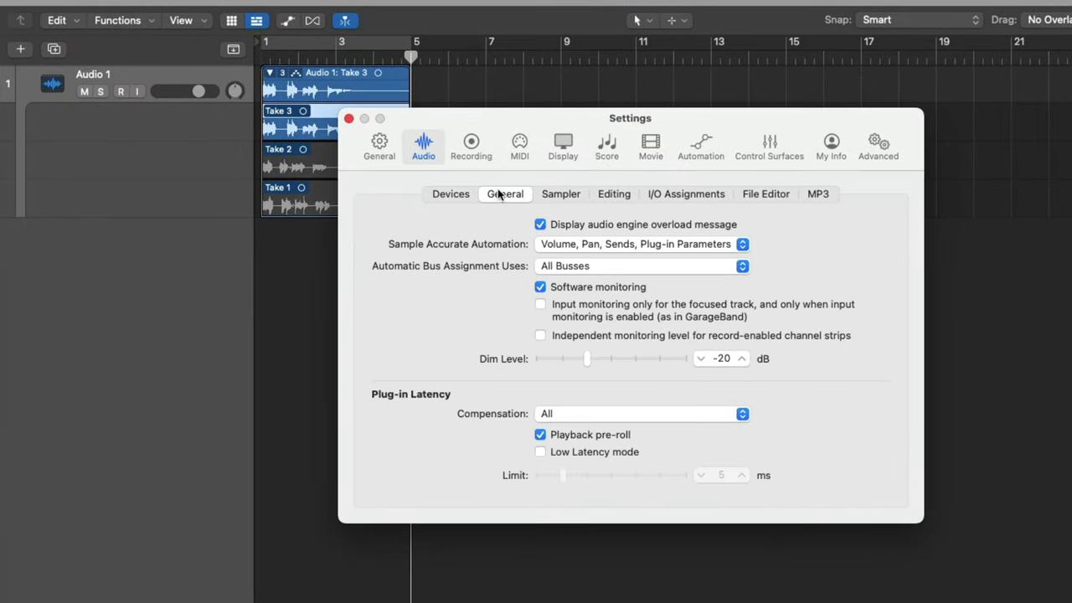
pyautogui.click(541, 452)
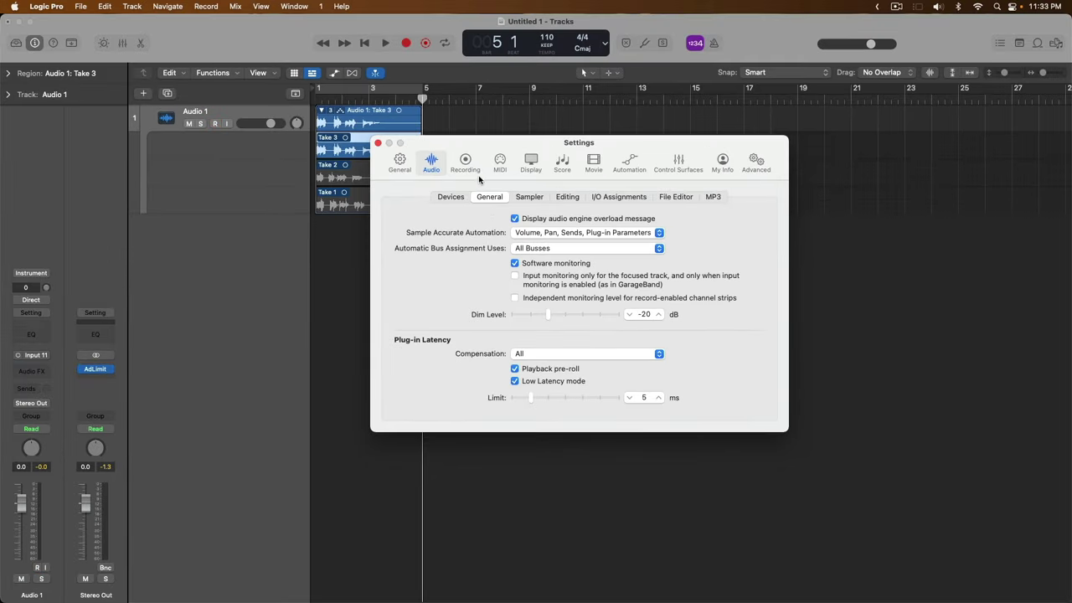
pyautogui.moveTo(449, 142); pyautogui.dragTo(679, 262)
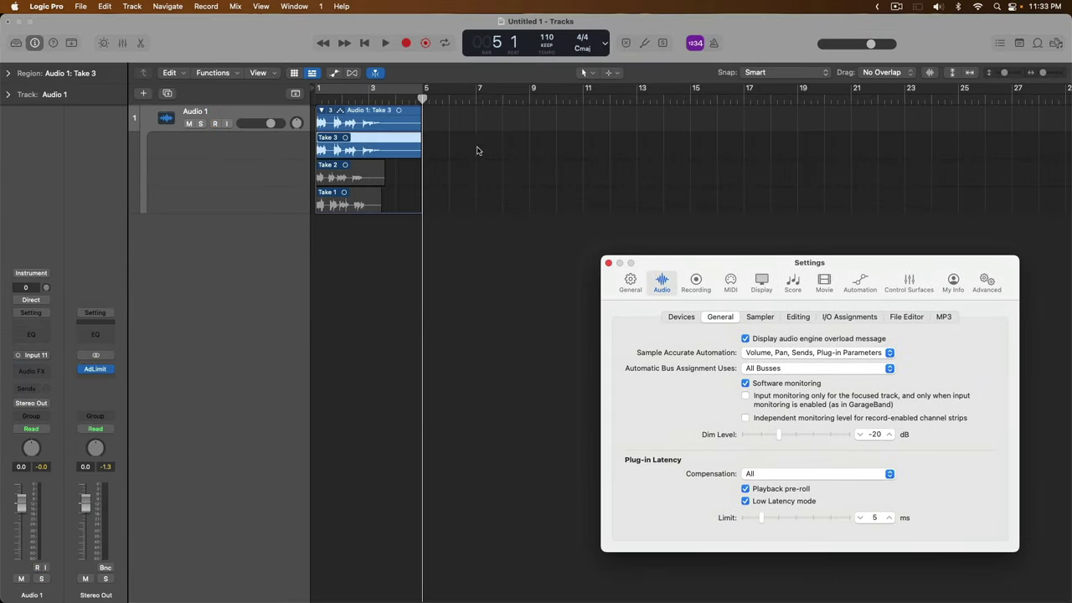
pyautogui.click(316, 102)
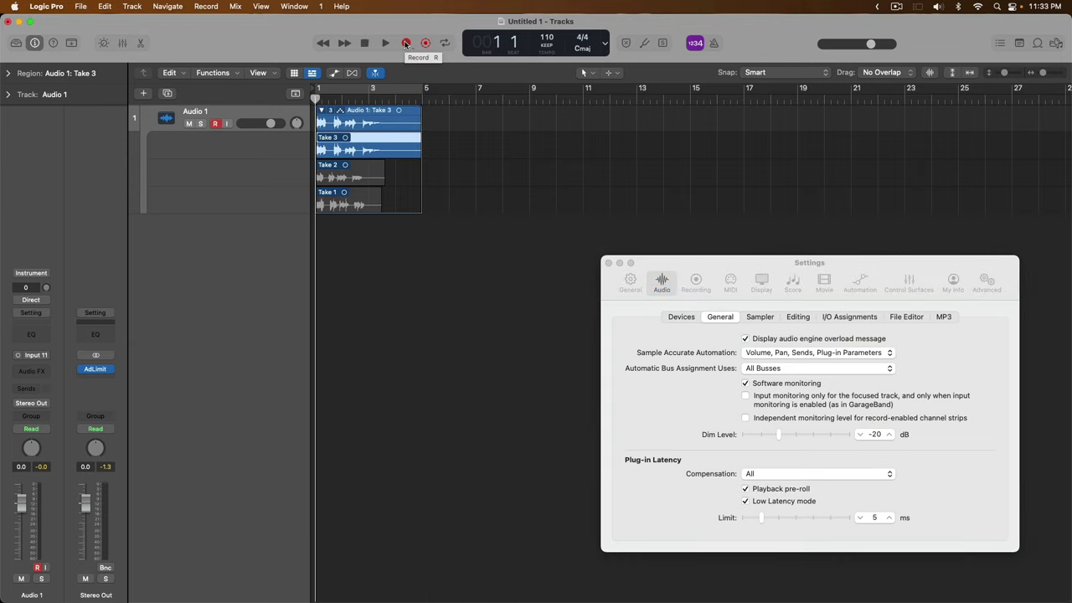
# Record Take 4 under Low Latency mode, creating Comp A in the Audio 1 folder.
pyautogui.click(406, 42)
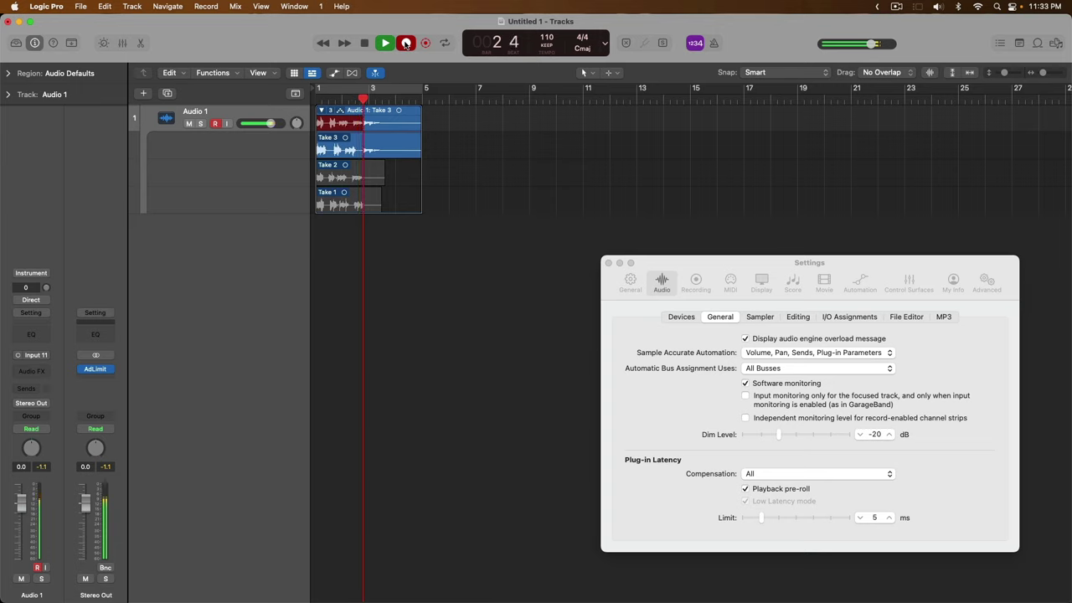
pyautogui.click(406, 43)
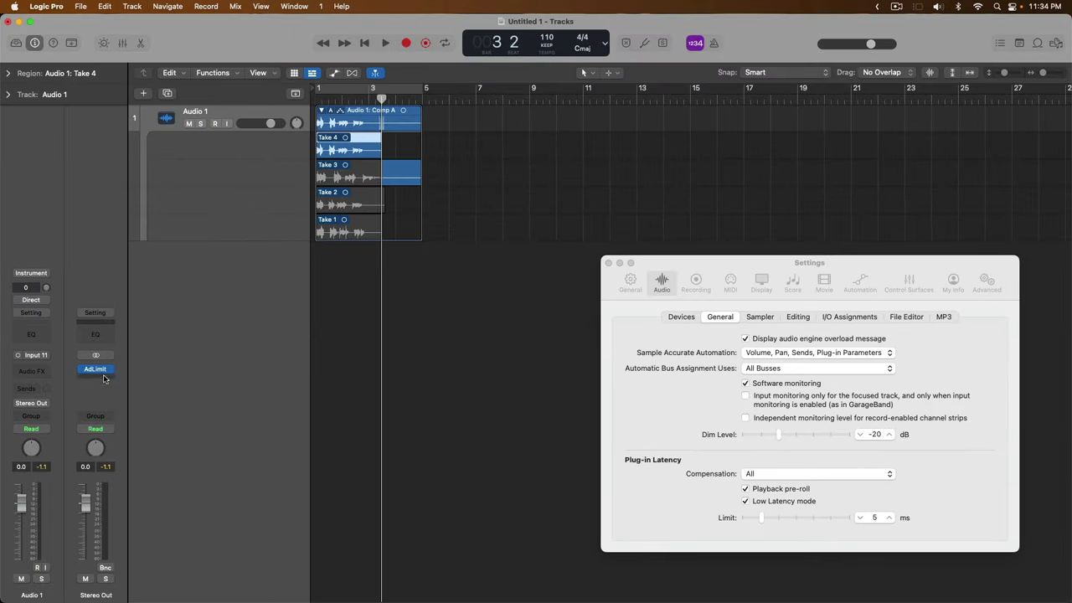
# Show the Stereo Out AdLimit window and untick Low Latency mode in audio settings.
pyautogui.click(95, 369)
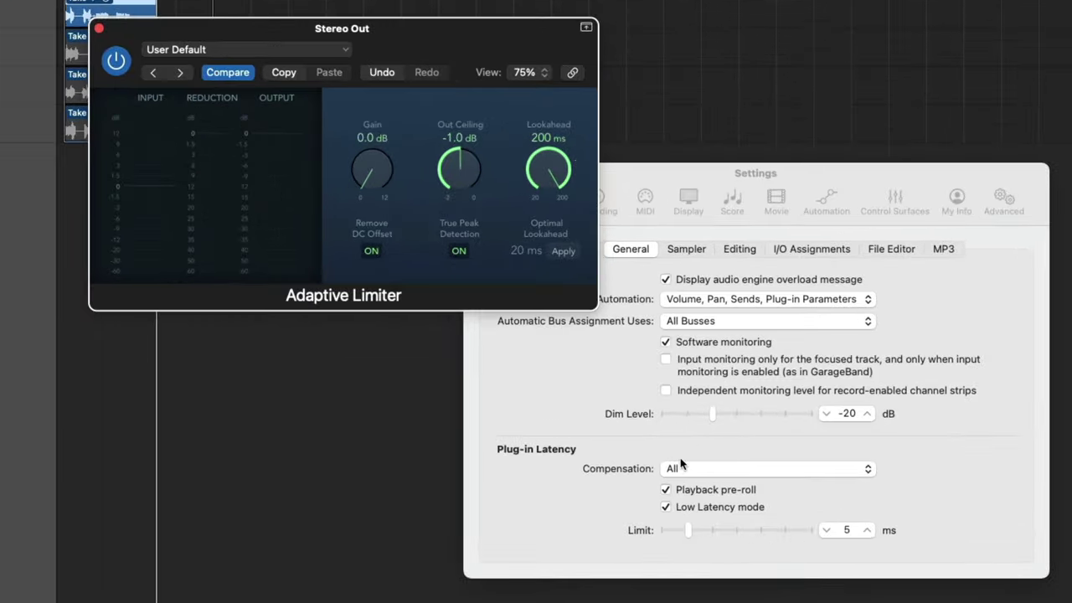
pyautogui.click(686, 505)
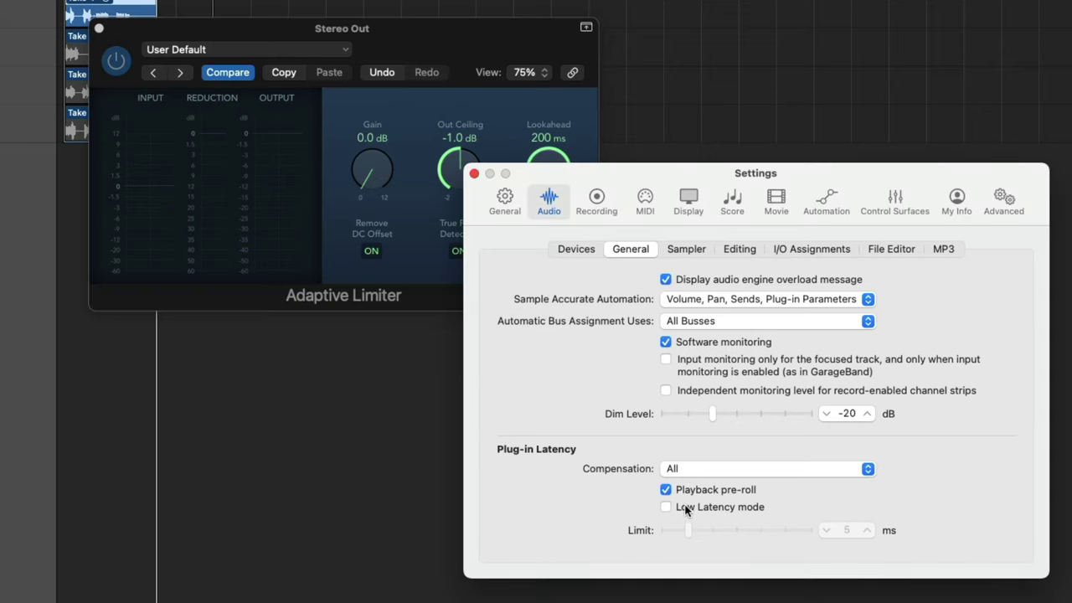
pyautogui.click(394, 304)
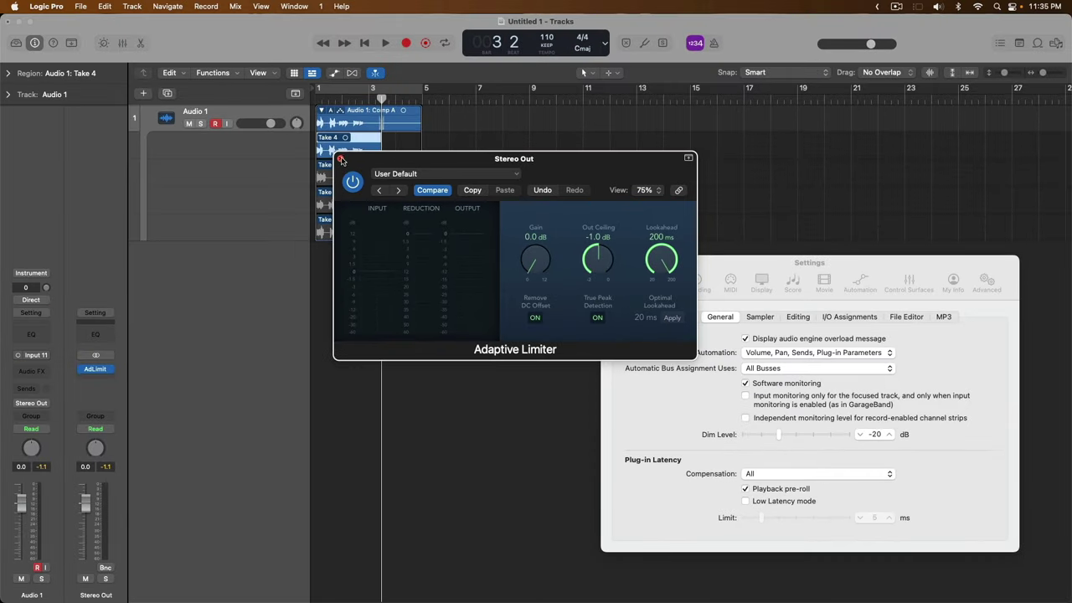
# Close the Stereo Out Adaptive Limiter plug-in window.
pyautogui.click(341, 159)
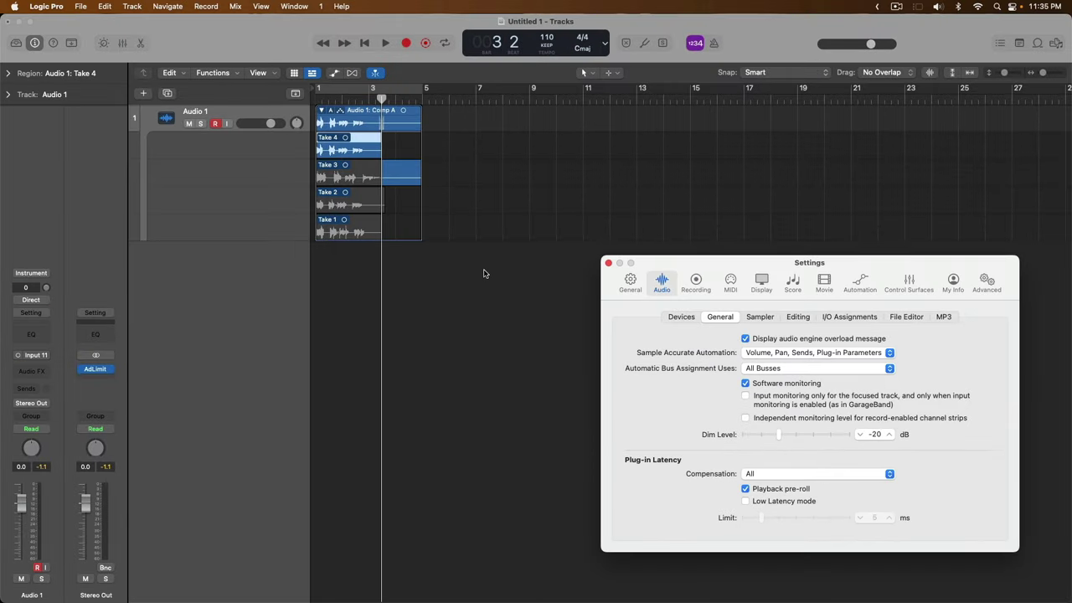